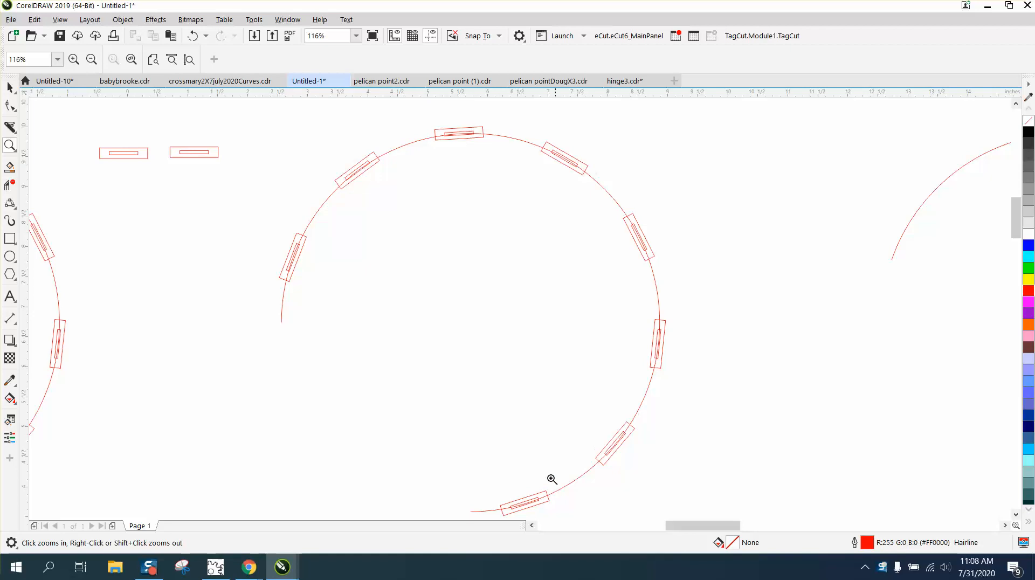
- Draw a 3-point curve from the middle arc's open left end to the far end of its first slotted rectangle
left_click(15, 210)
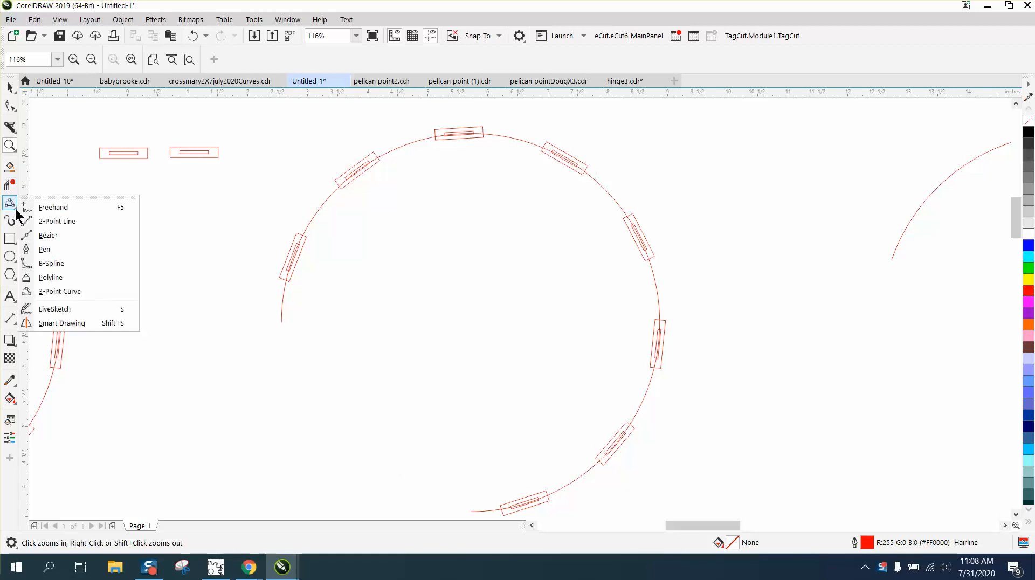
left_click(58, 293)
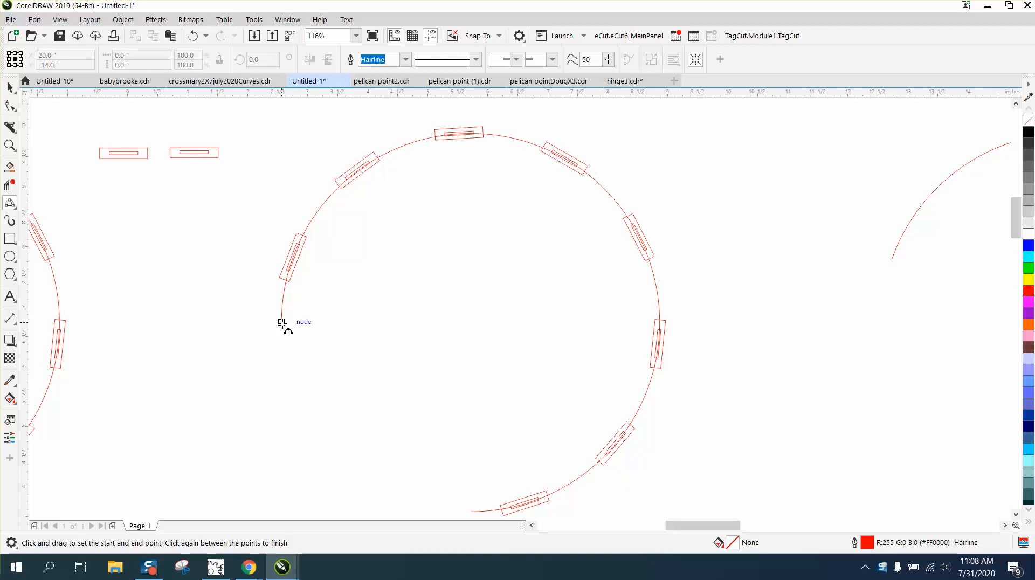
left_click_drag(281, 323, 302, 236)
left_click(294, 240)
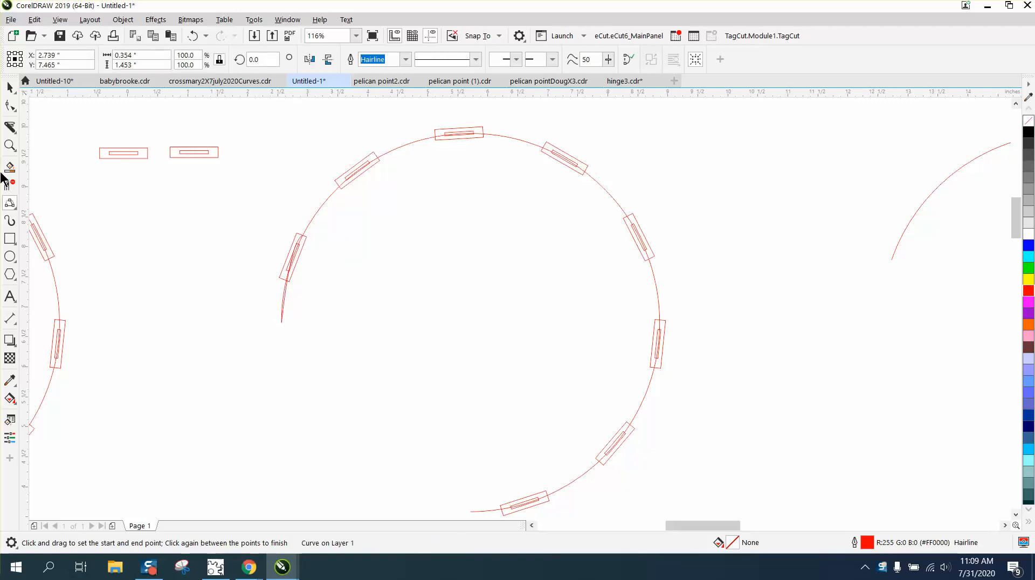
- Try to reshape the short curve with the Shape tool so it follows the arc, and delete it
left_click(9, 147)
left_click_drag(224, 206, 451, 395)
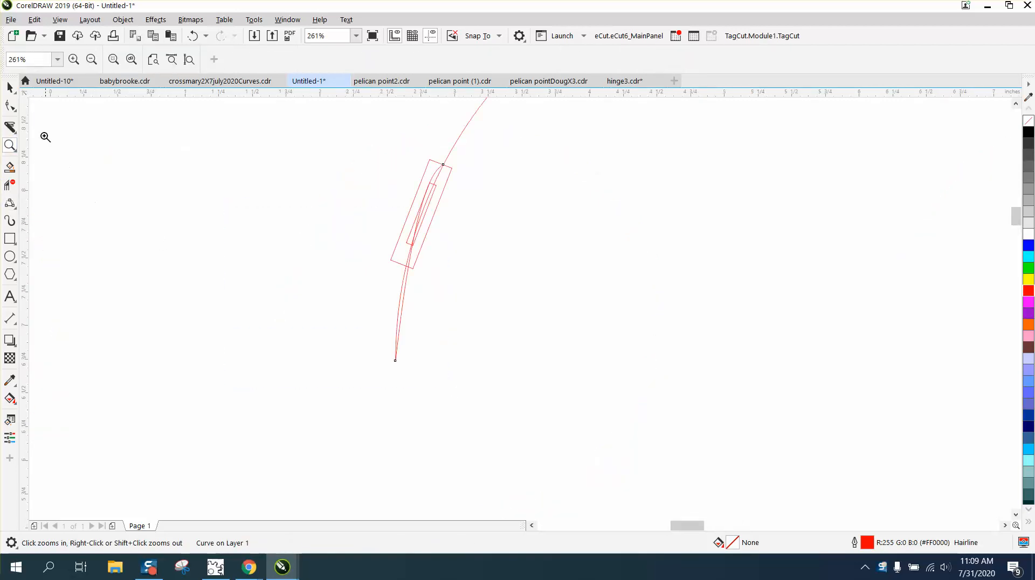
left_click(10, 105)
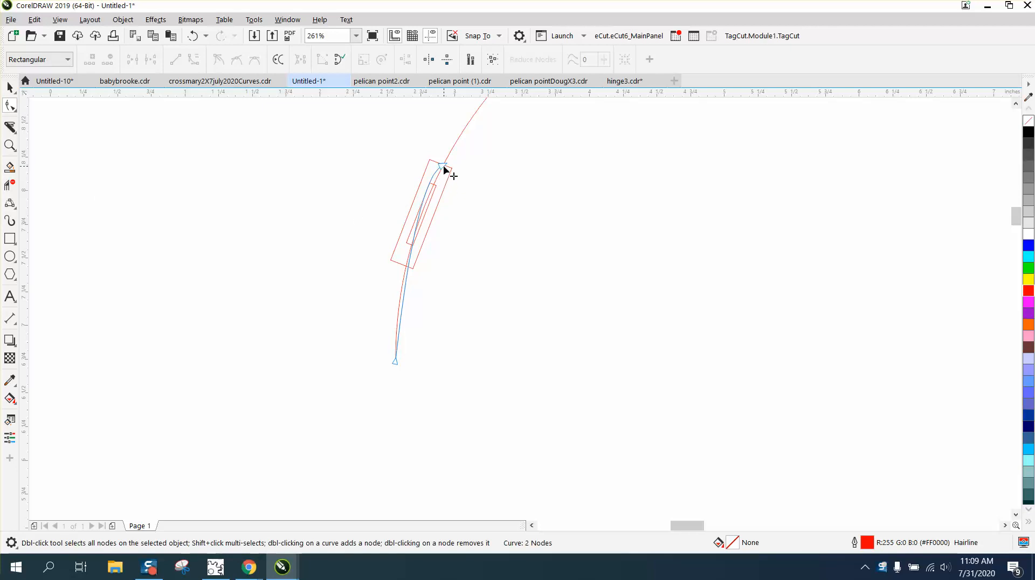
left_click(440, 172)
left_click_drag(427, 172, 430, 183)
left_click_drag(409, 239, 406, 244)
left_click(10, 87)
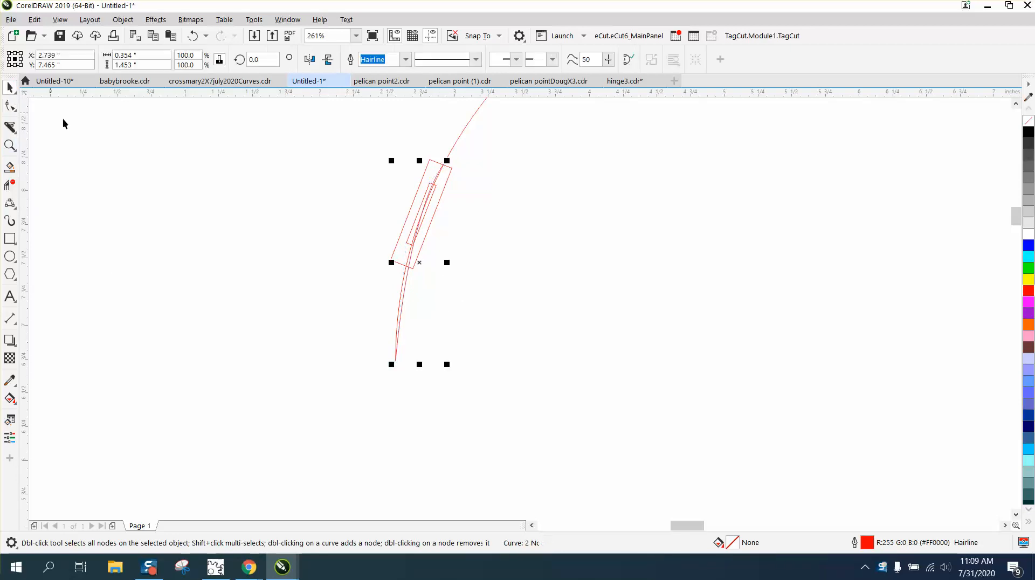
left_click(371, 283)
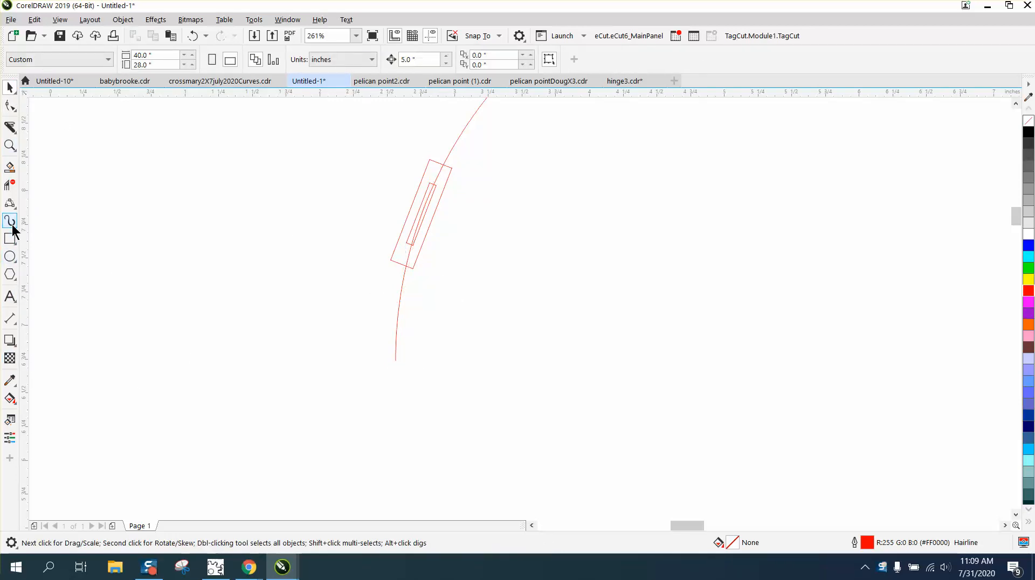
- Trace the arc with a 3-point curve from its open left end to the first rectangle's far end, and move the curve 5 inches right
left_click(11, 204)
mouse_move(396, 360)
left_mouse_down()
mouse_move(415, 331)
mouse_move(444, 164)
left_mouse_up()
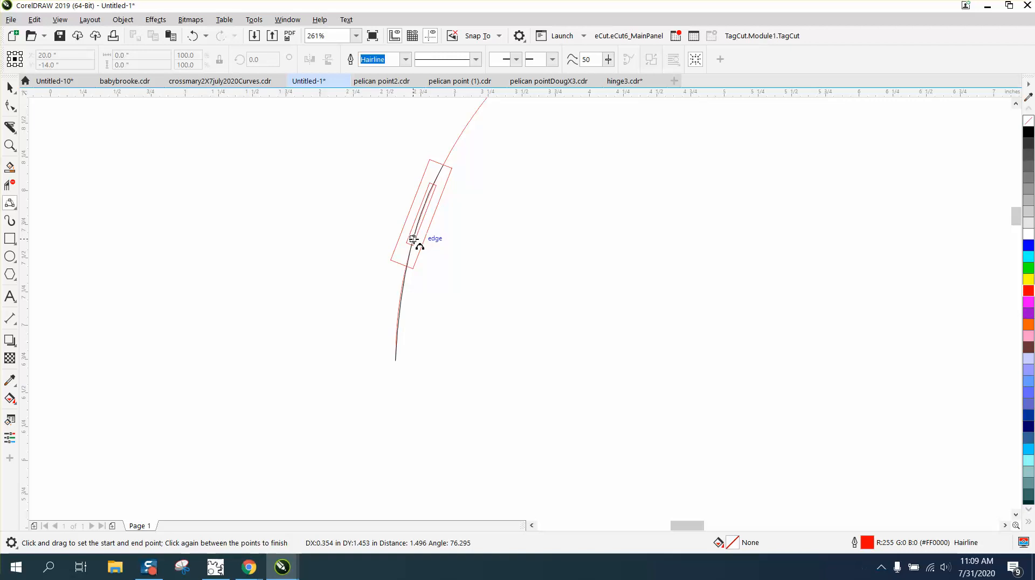
left_click(414, 239)
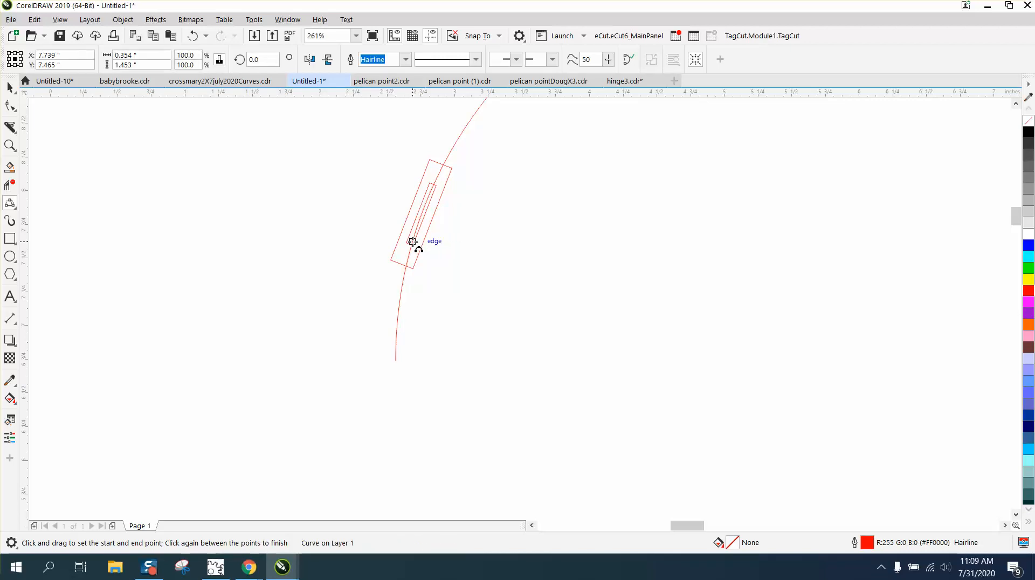
scroll(46, 140, "down", 3)
left_click(10, 87)
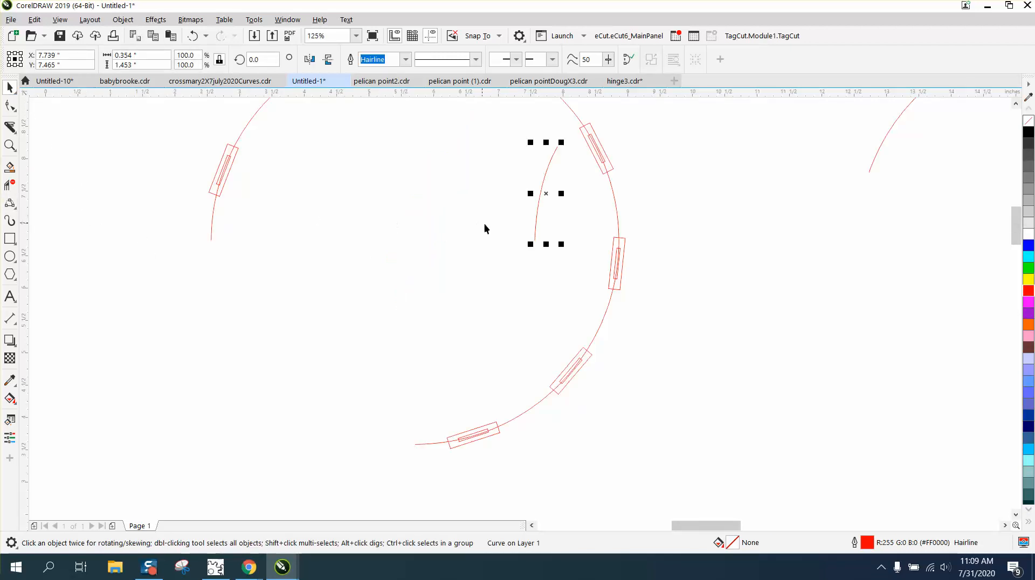
- Show the curve details of the short traced segment to read its length
left_click(291, 20)
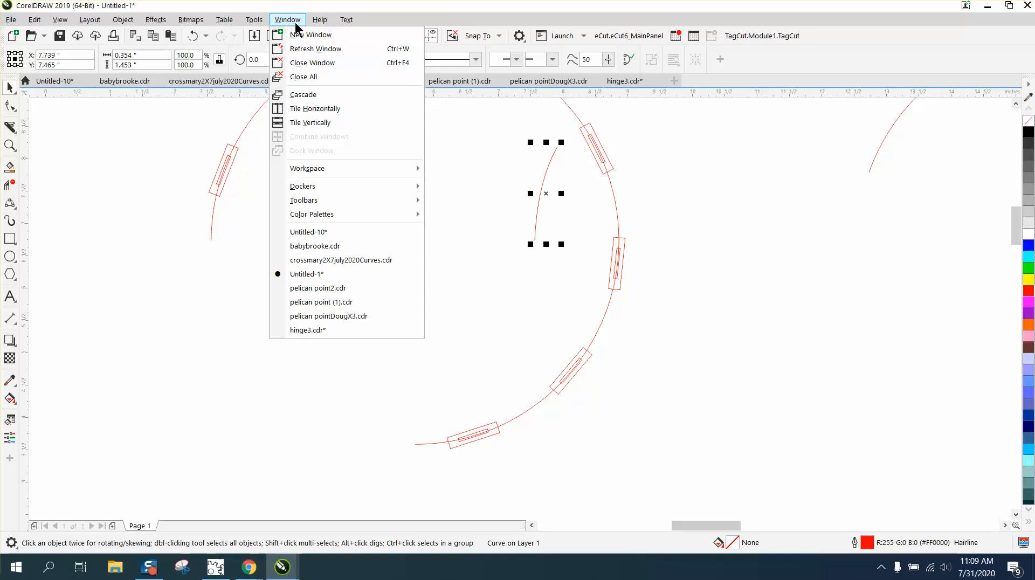
mouse_move(312, 182)
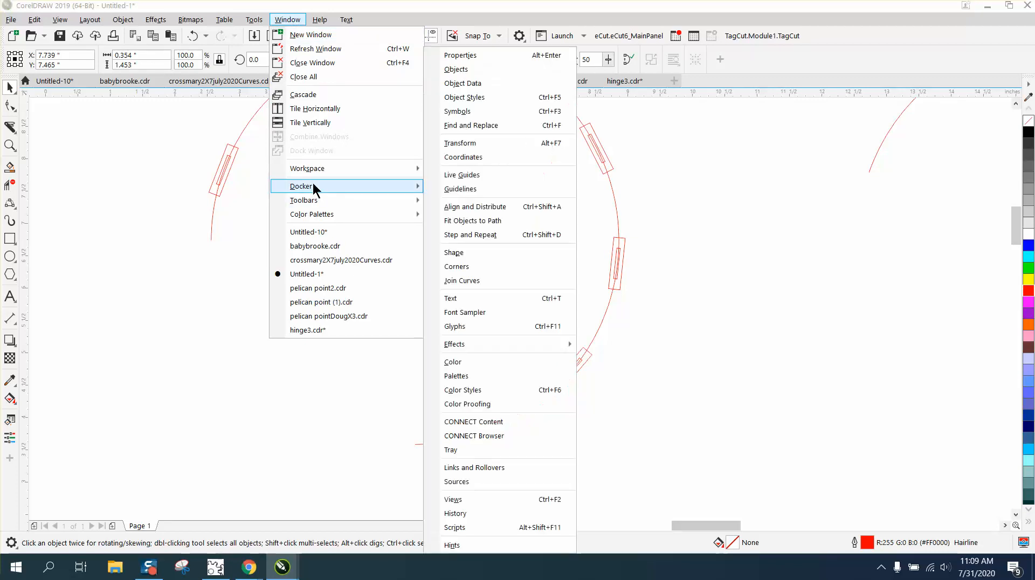
left_click(467, 56)
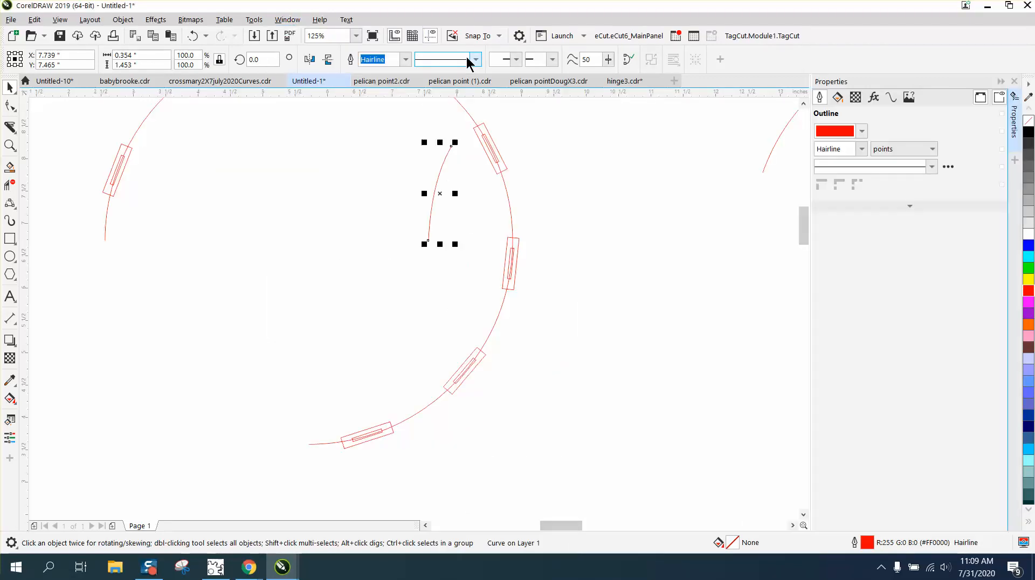
left_click(890, 99)
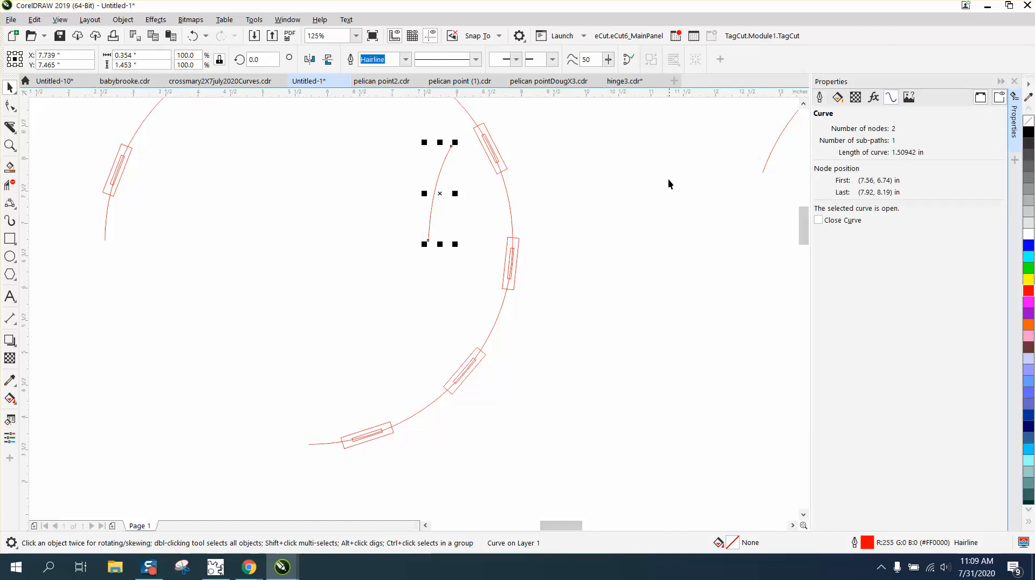
- Delete the leftover plain arc to the right of the two arcs with slotted rectangles
left_click(491, 335)
scroll(491, 335, "down", 4)
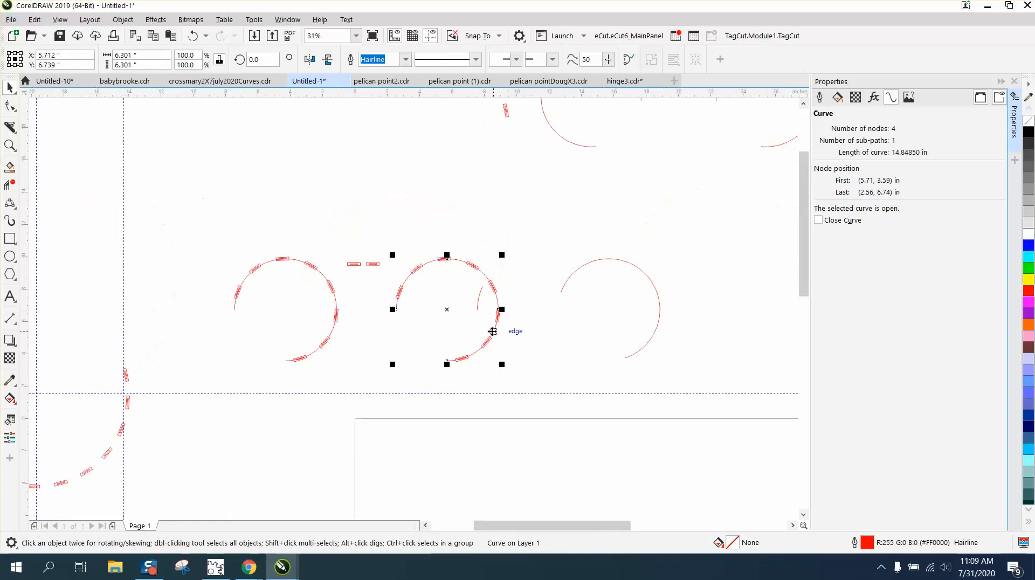
left_click(660, 309)
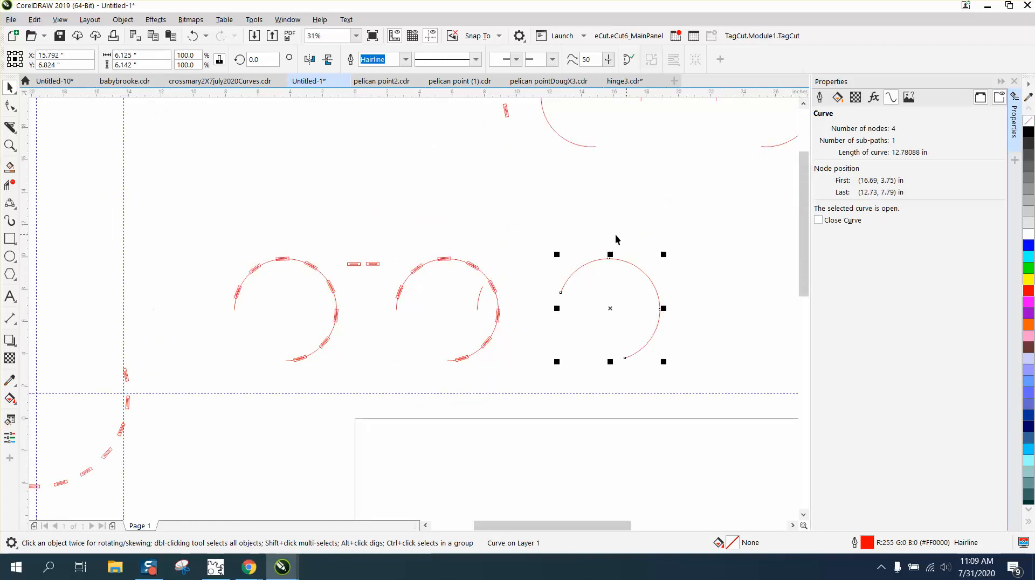
key("Delete")
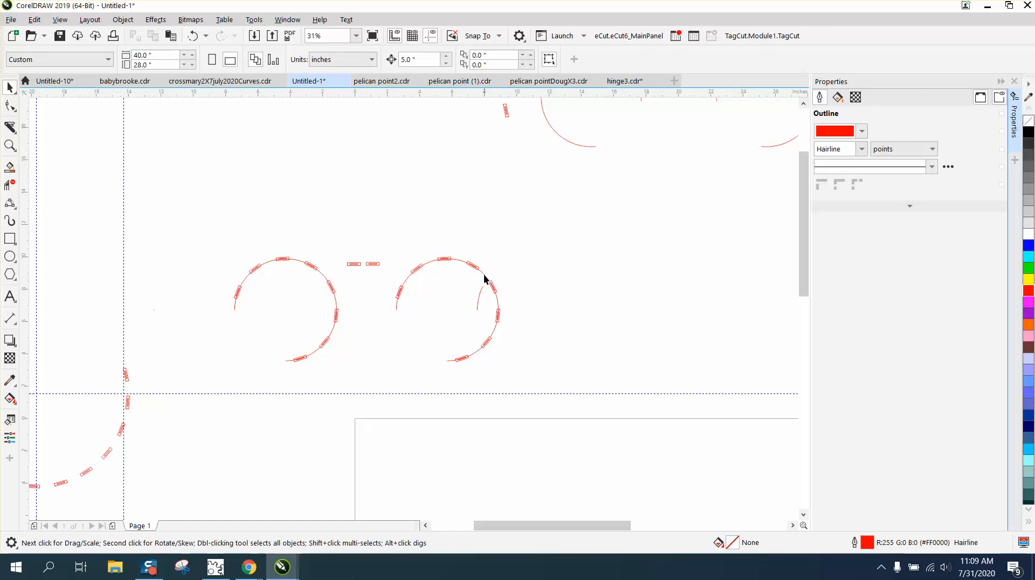
- Check the middle arc's curve length and divide 14.85 by 1.51 in Calculator
left_click(484, 278)
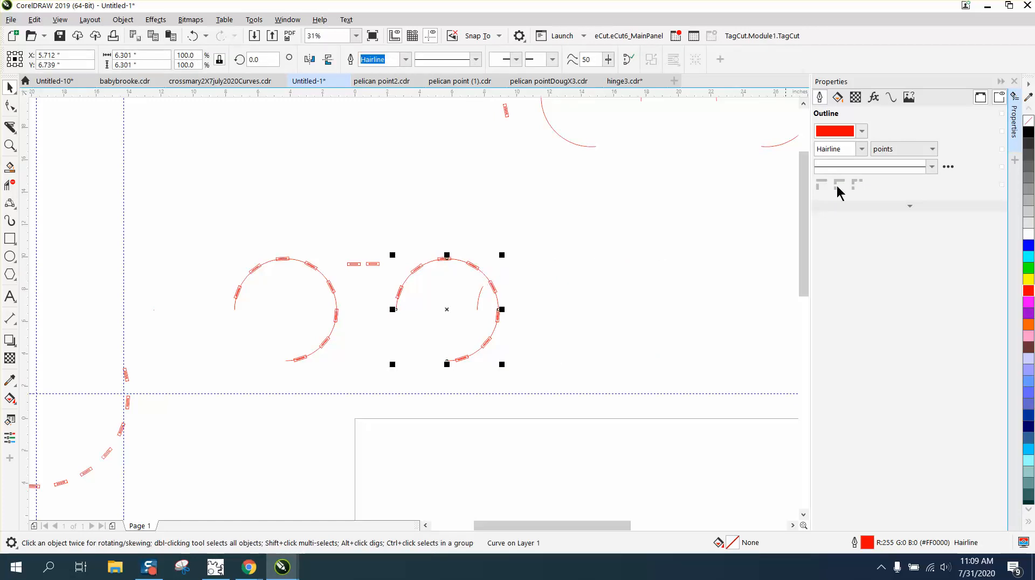
left_click(891, 97)
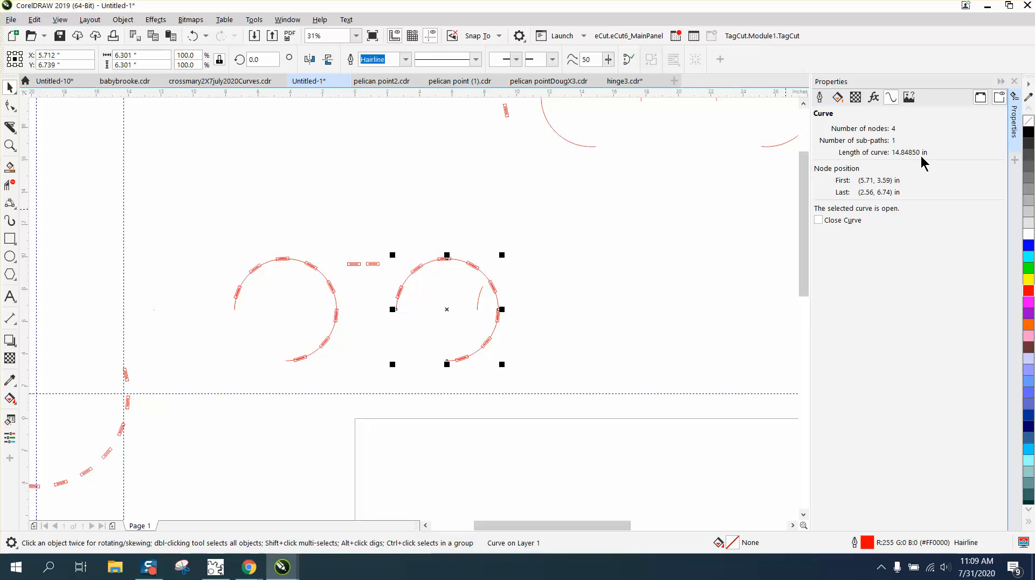
key("XF86Calculator")
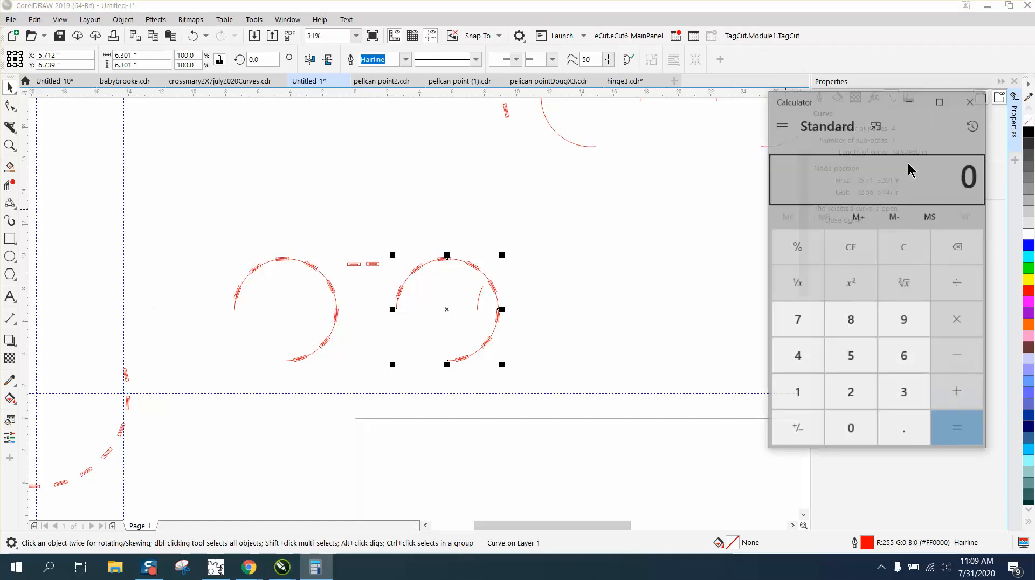
type("14.85 ÷ ")
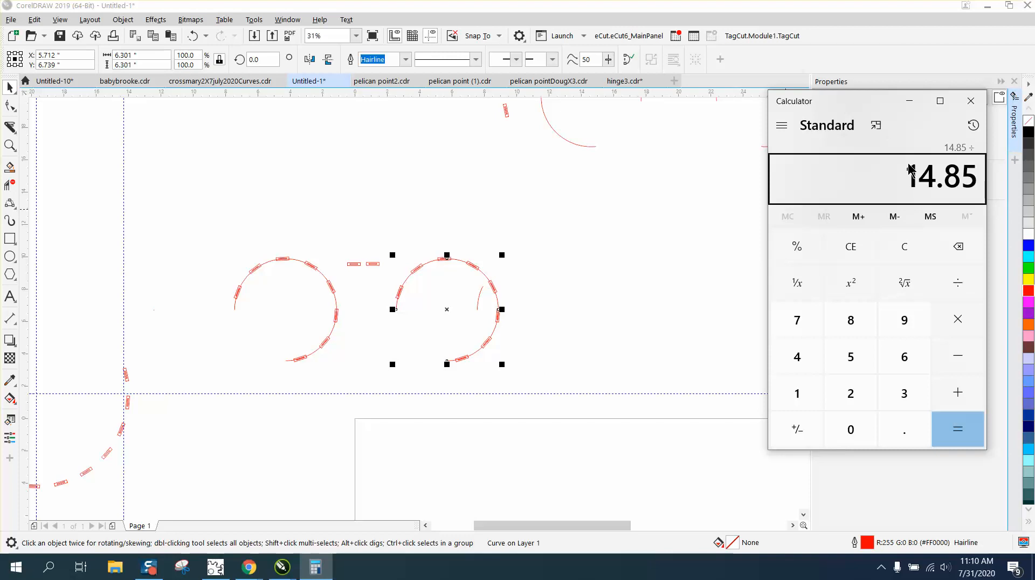
type("1.51")
key("Return")
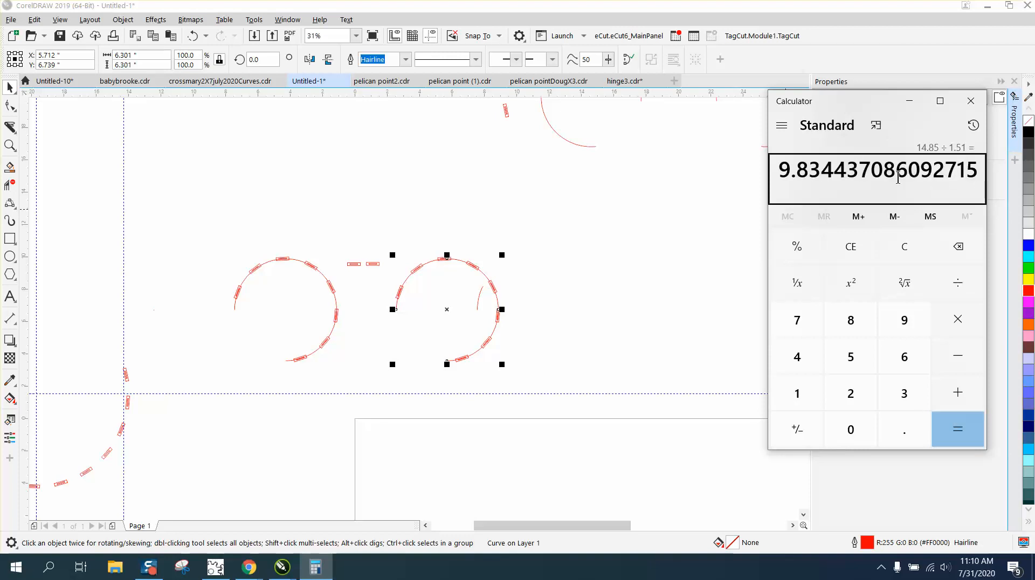
left_click(971, 101)
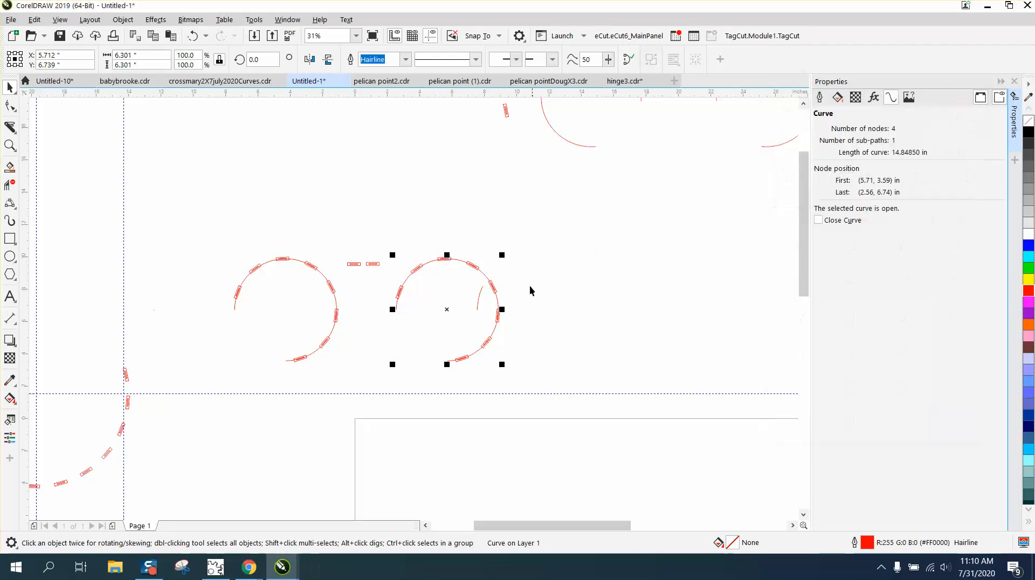
- Delete the short traced curve inside the middle arc
left_click(485, 261)
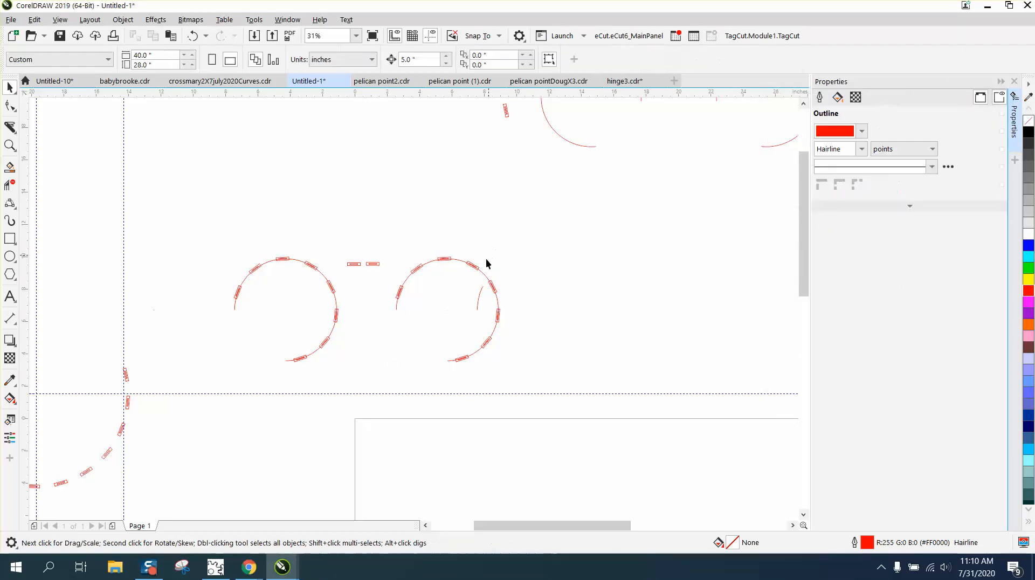
left_click(479, 298)
key("Delete")
- Move the middle arc 10 inches right, off its rectangles, and place the two loose slotted rectangles above it
left_click(490, 284)
key("Right")
key("Right")
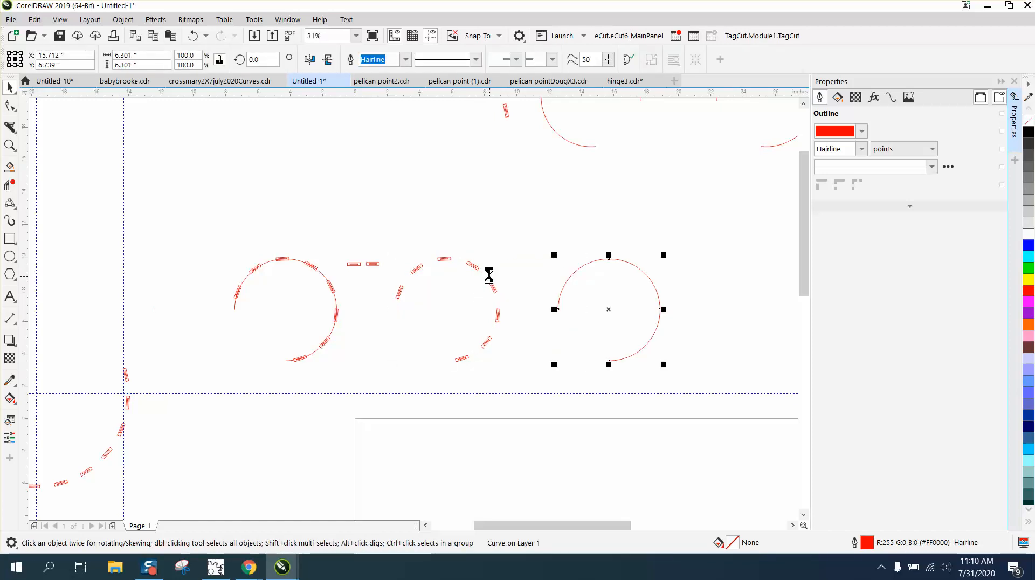
left_click_drag(310, 251, 601, 236)
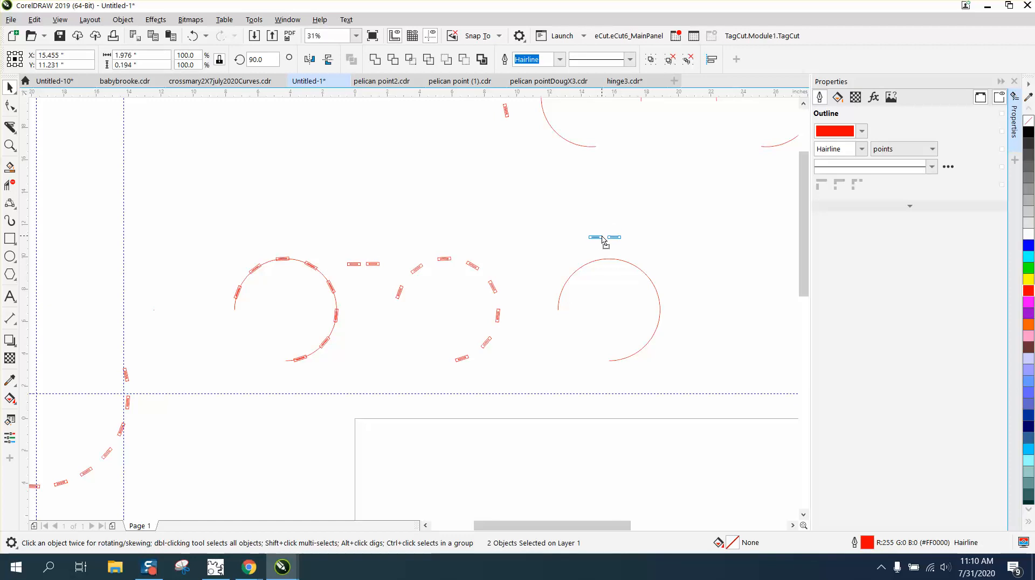
left_click_drag(602, 239, 601, 240)
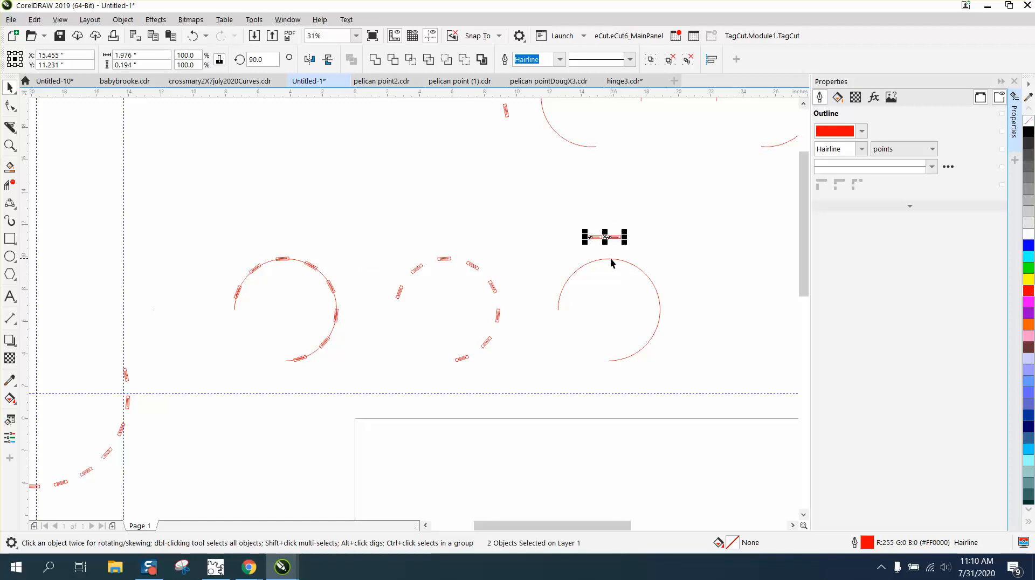
- Move the plain arc 10 inches left, back onto its ring of slotted rectangles
left_click(610, 259)
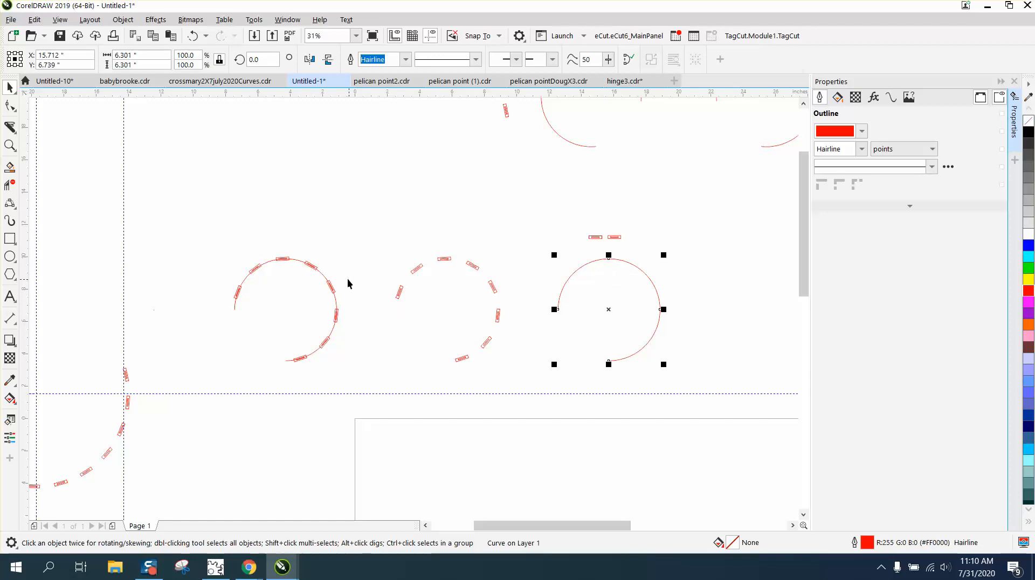
key("Left")
key("Left")
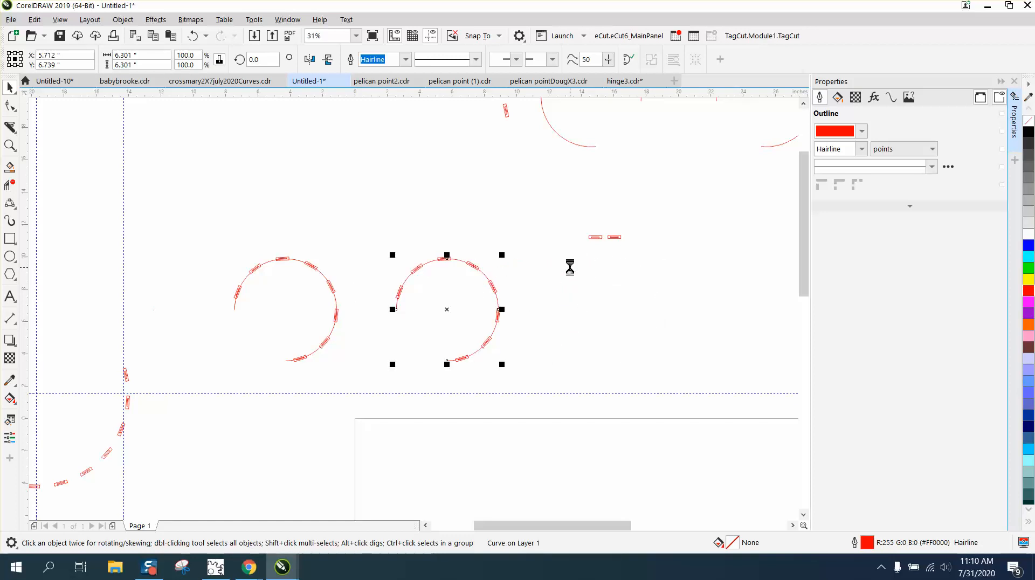
- Trim the arc's end segments beyond the first and last slotted rectangles with Virtual Segment Delete
left_click(9, 145)
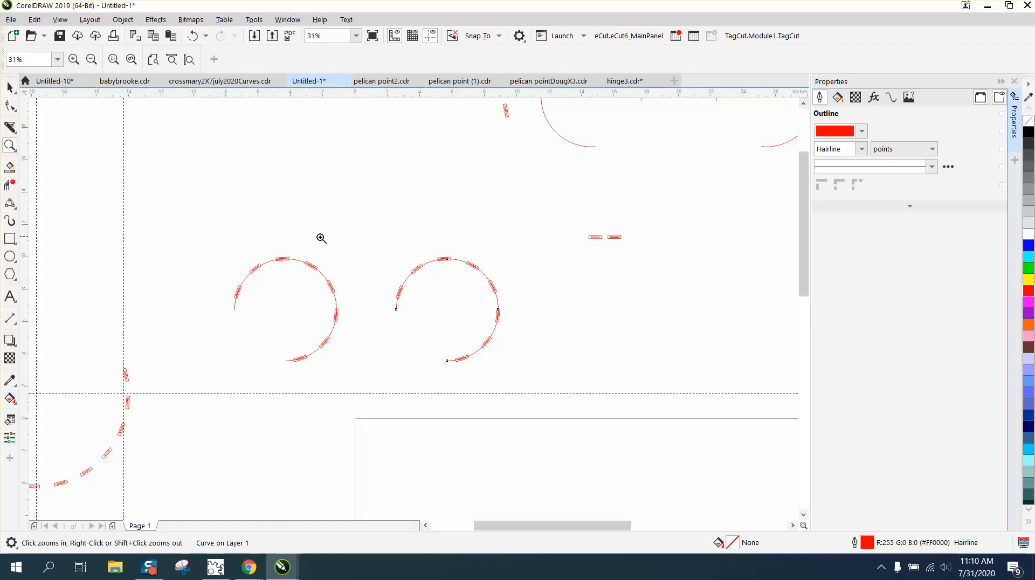
left_click_drag(341, 253, 641, 431)
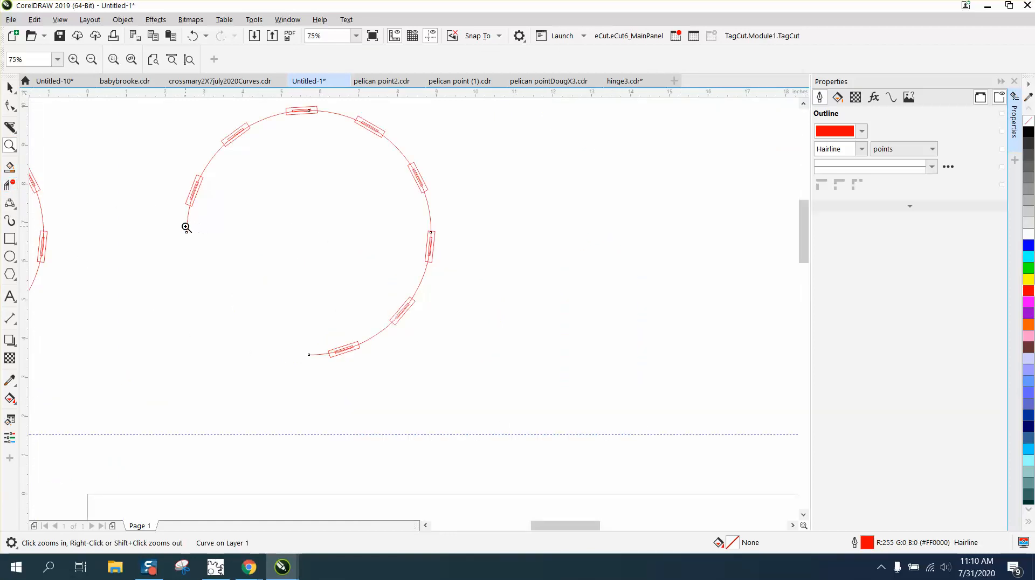
left_click(9, 185)
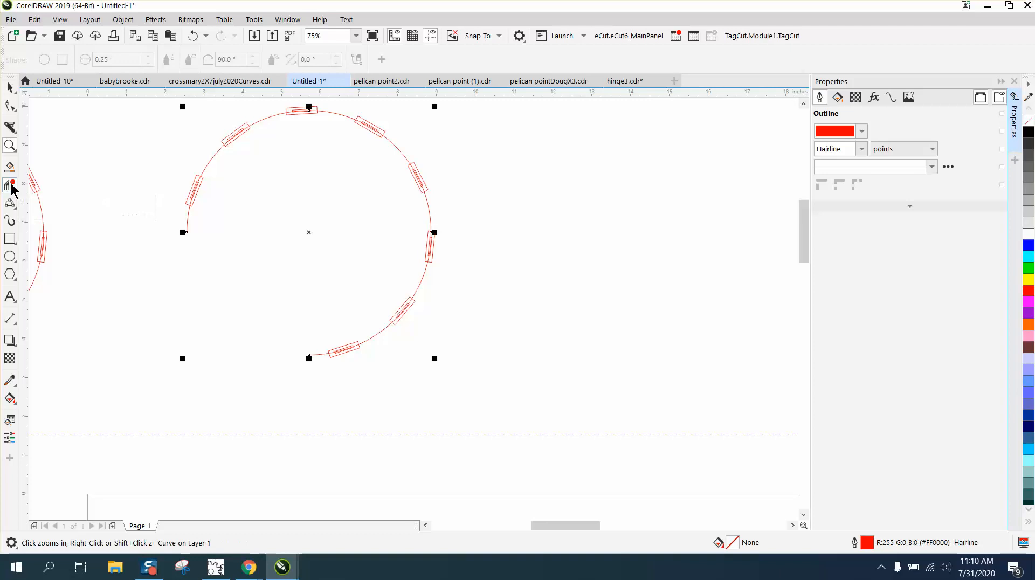
left_click(188, 216)
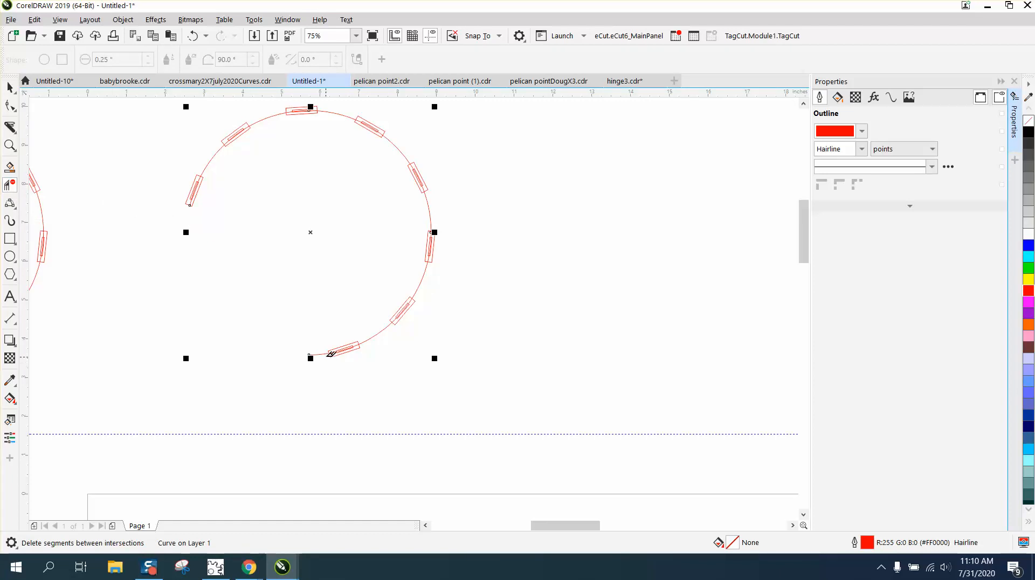
- Move the trimmed arc 10 inches right, clear of the slotted rectangles
left_click(10, 87)
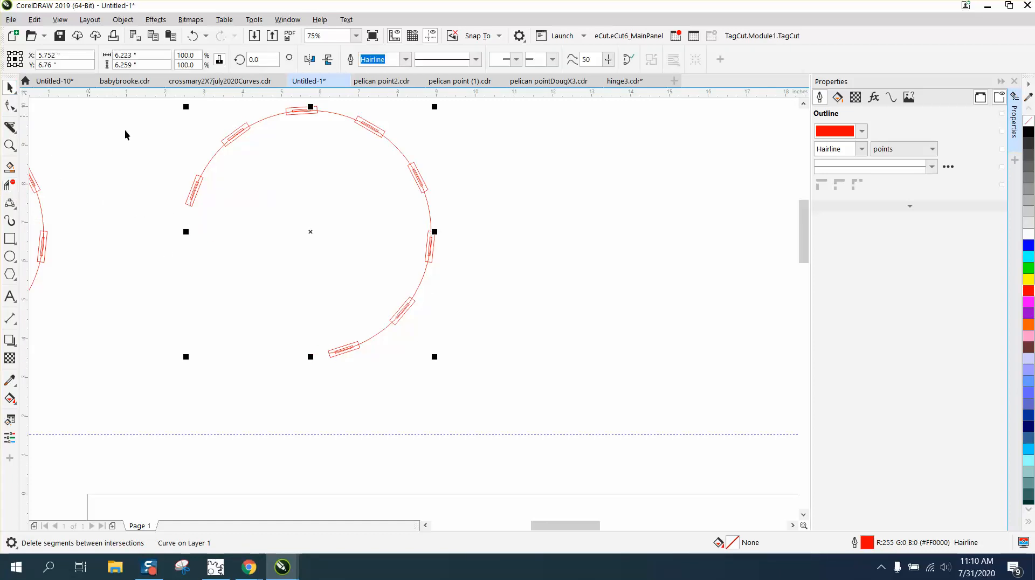
key("Right")
key("Right")
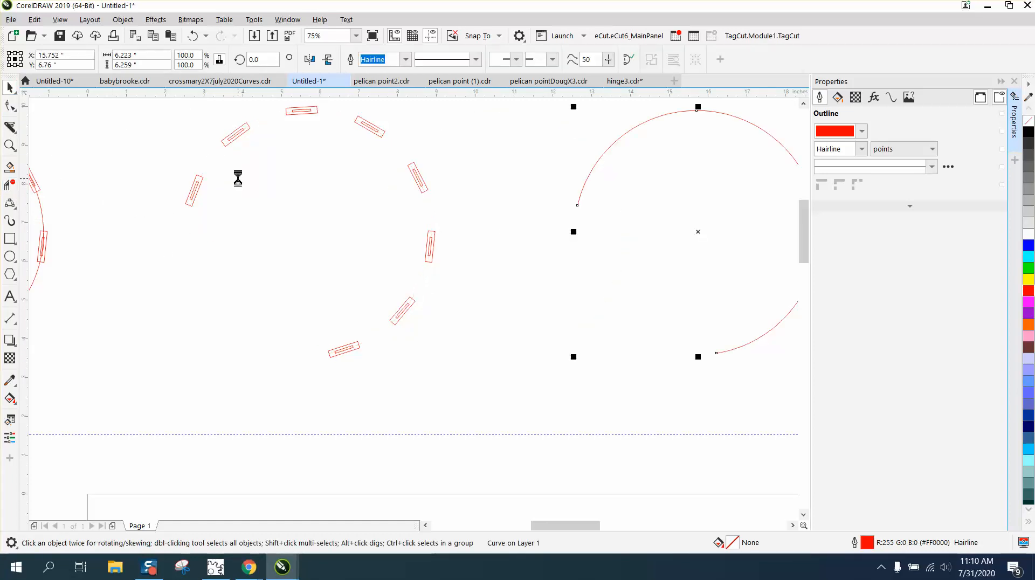
- Check the trimmed arc's curve length and divide 13.62 by 1.51 in Calculator to get the spacing count
left_click(891, 98)
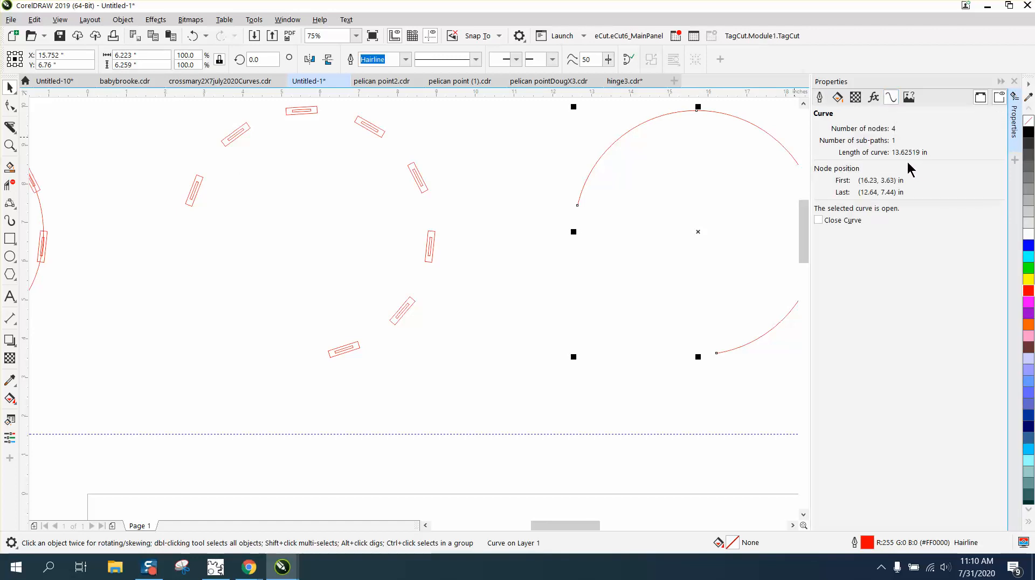
key("XF86Calculator")
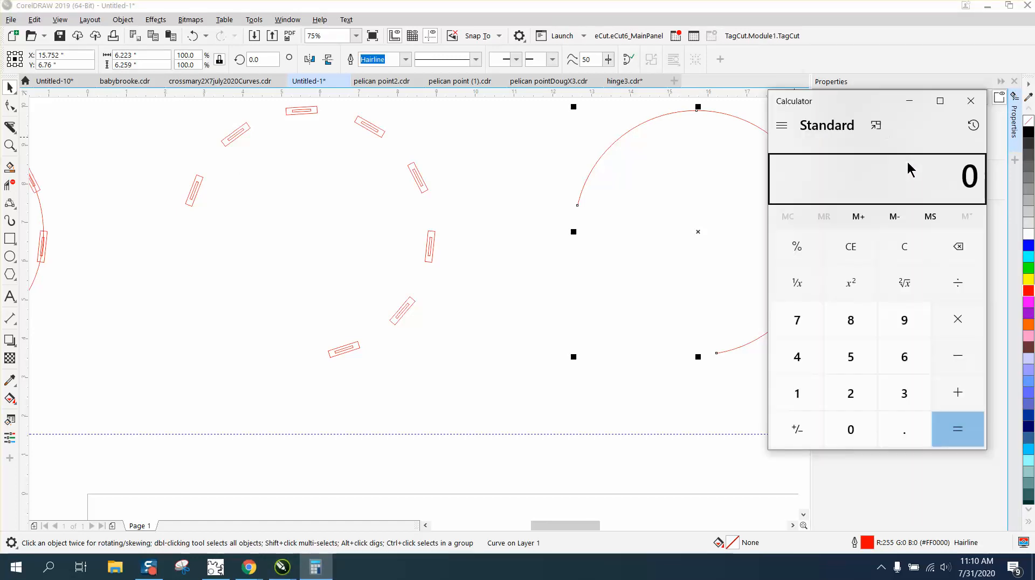
type("13.62")
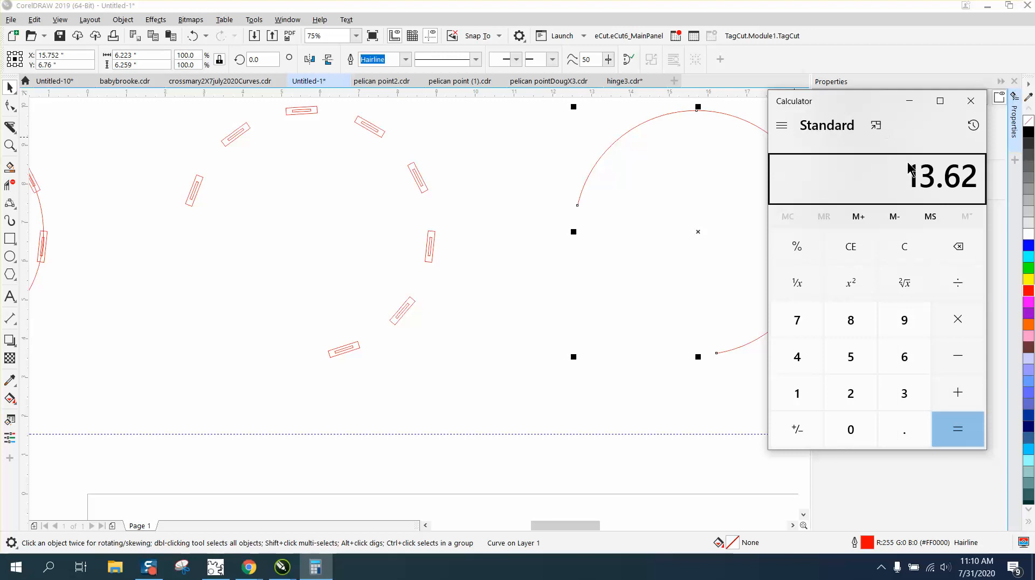
key("slash")
type("1.51")
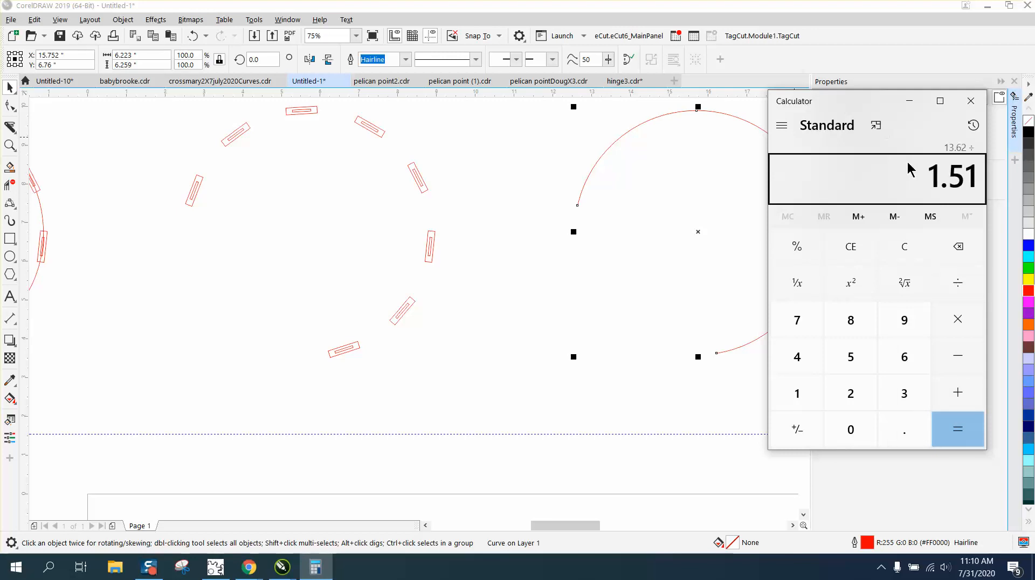
key("Return")
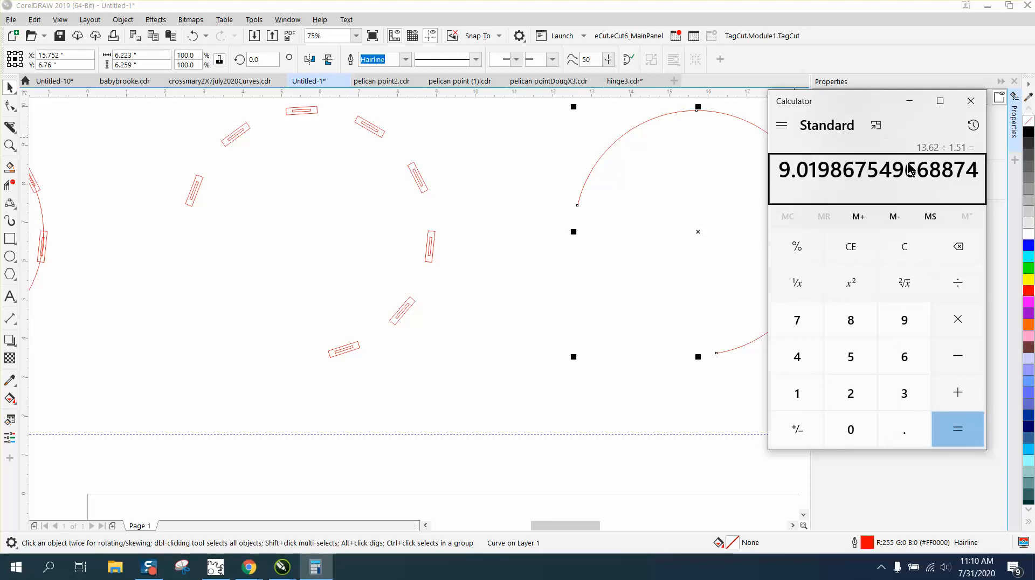
left_click(970, 100)
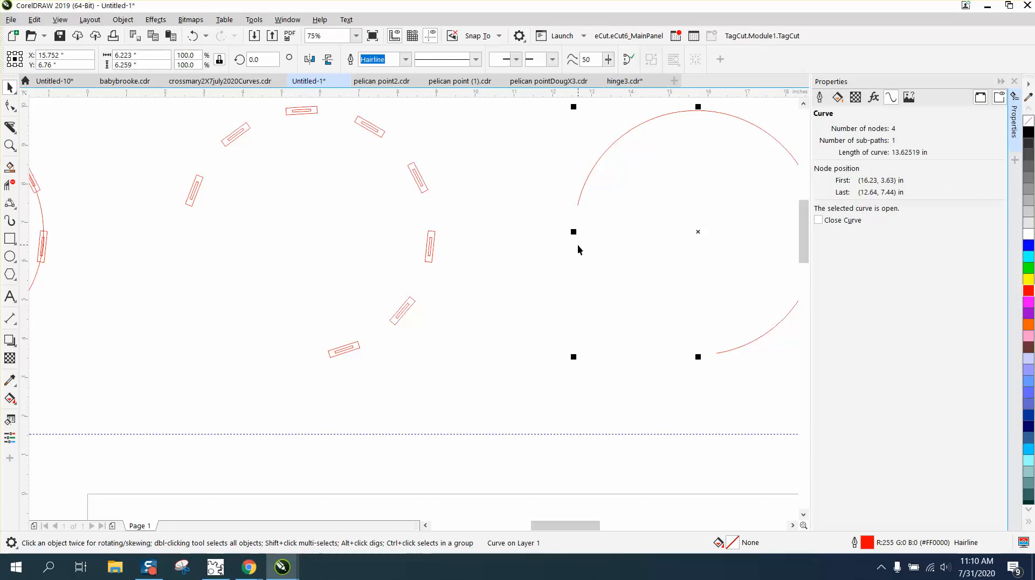
- Blend the two loose slotted rectangles above the trimmed arc using 7 steps
scroll(549, 261, "down", 2)
left_click_drag(585, 146, 665, 181)
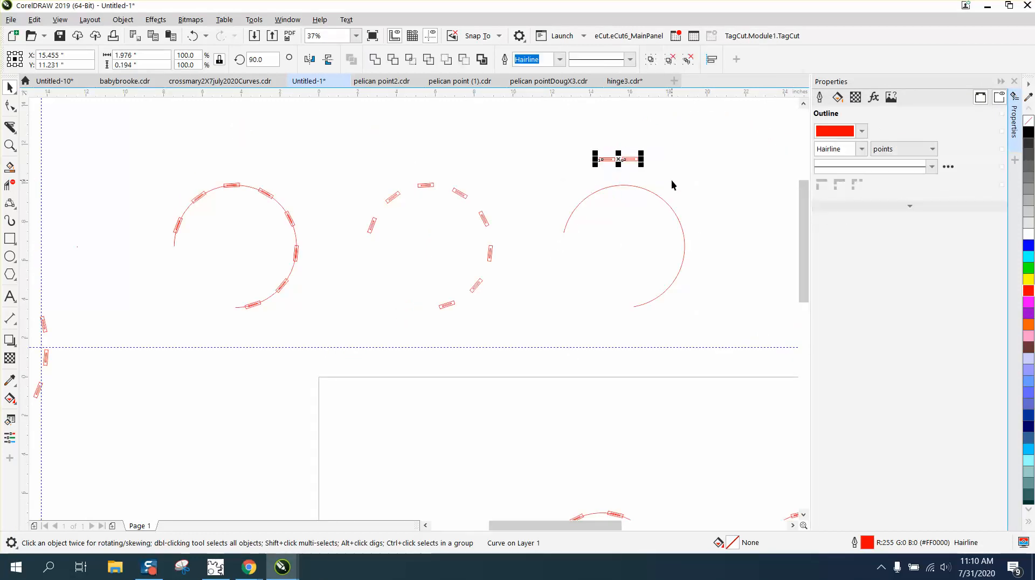
left_click(1014, 82)
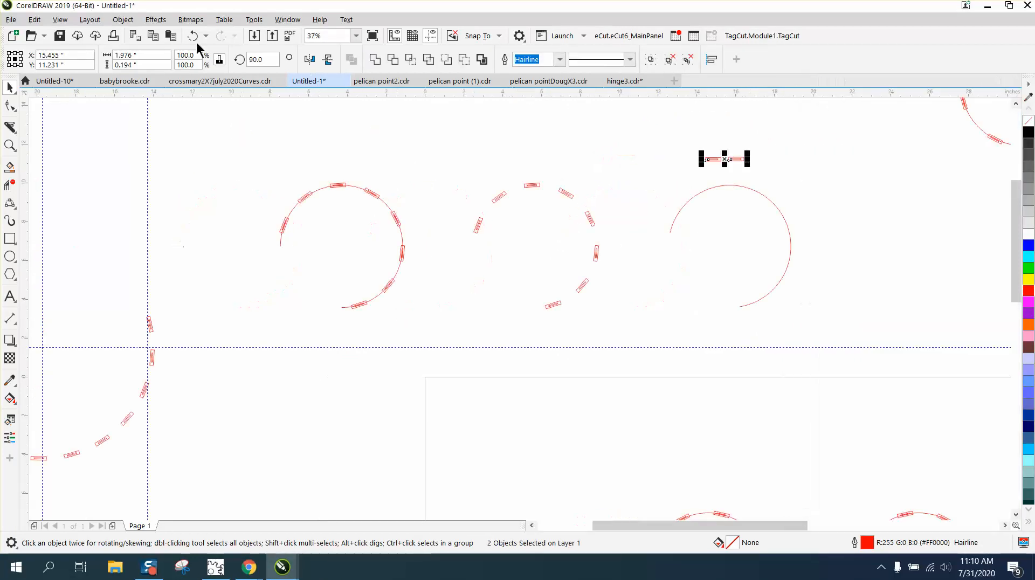
left_click(143, 22)
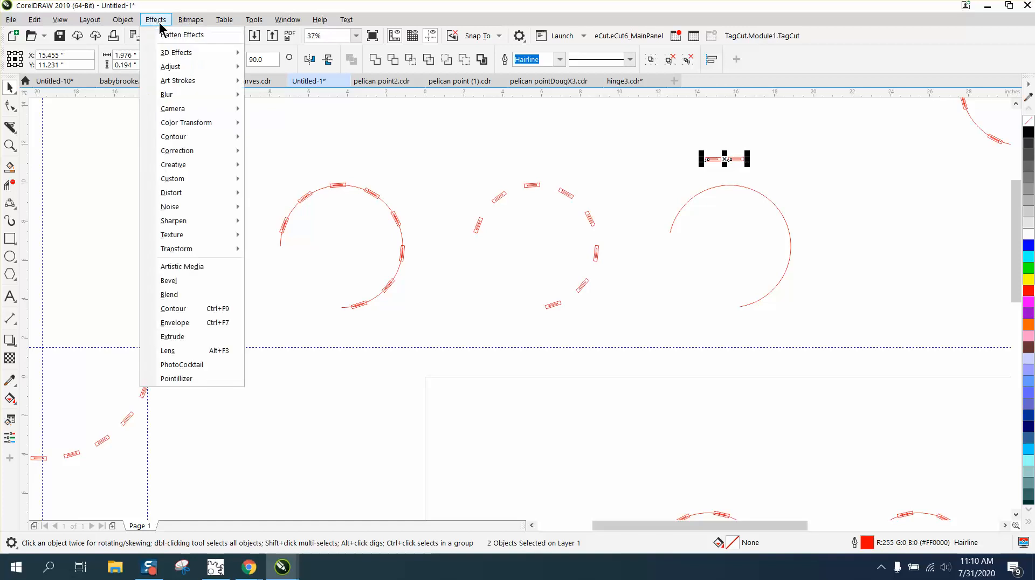
left_click(169, 295)
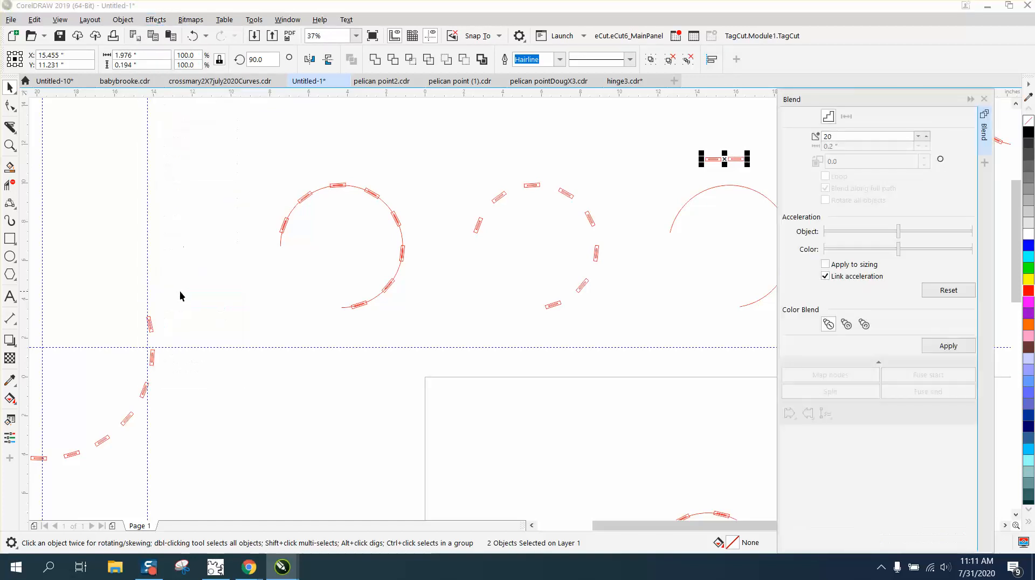
double_click(833, 137)
left_click(948, 345)
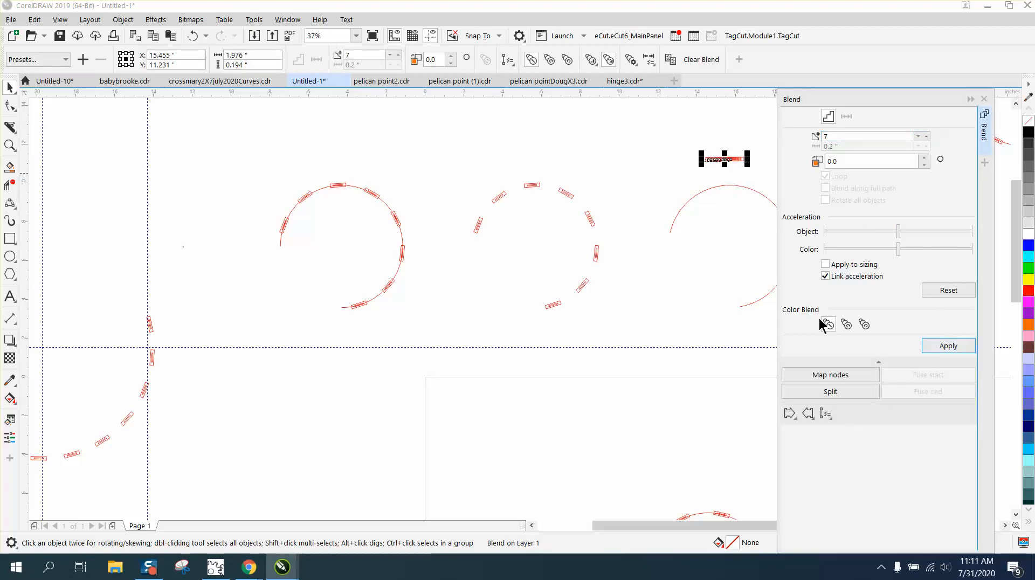
- Fit the blend to the trimmed arc as its new path, blending along the full path and rotating all objects
left_click(832, 418)
left_click(843, 429)
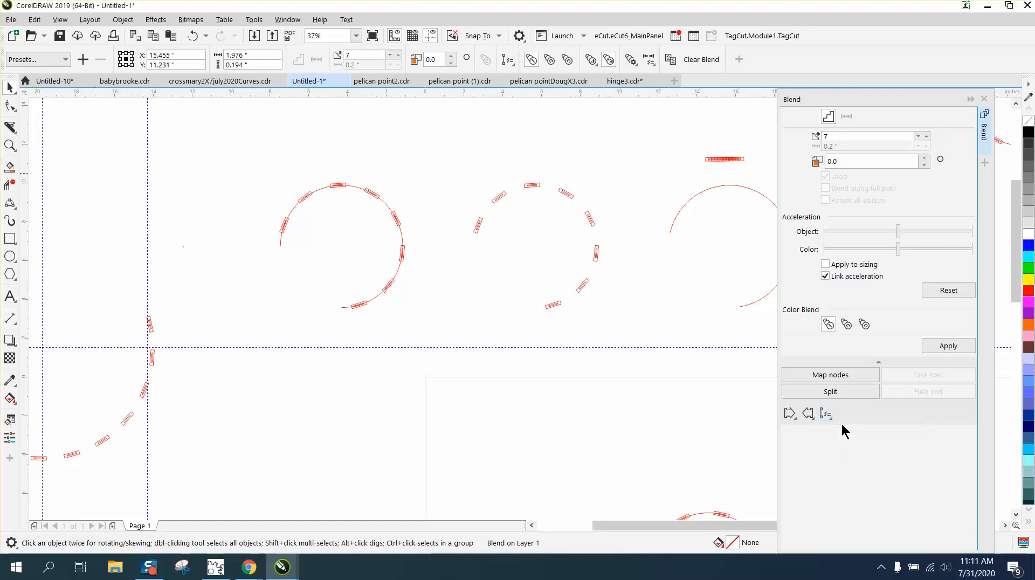
left_click(753, 299)
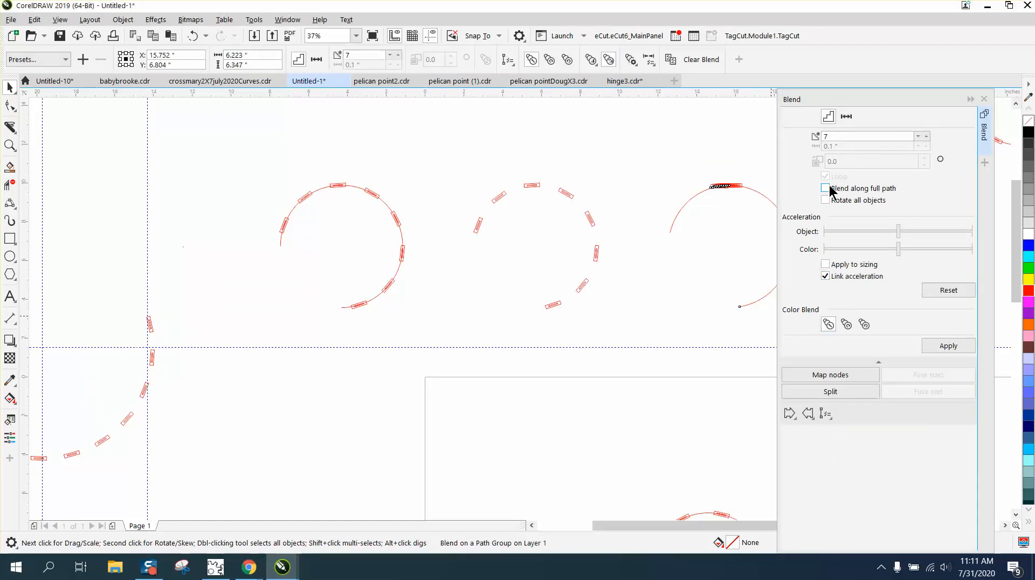
left_click(829, 188)
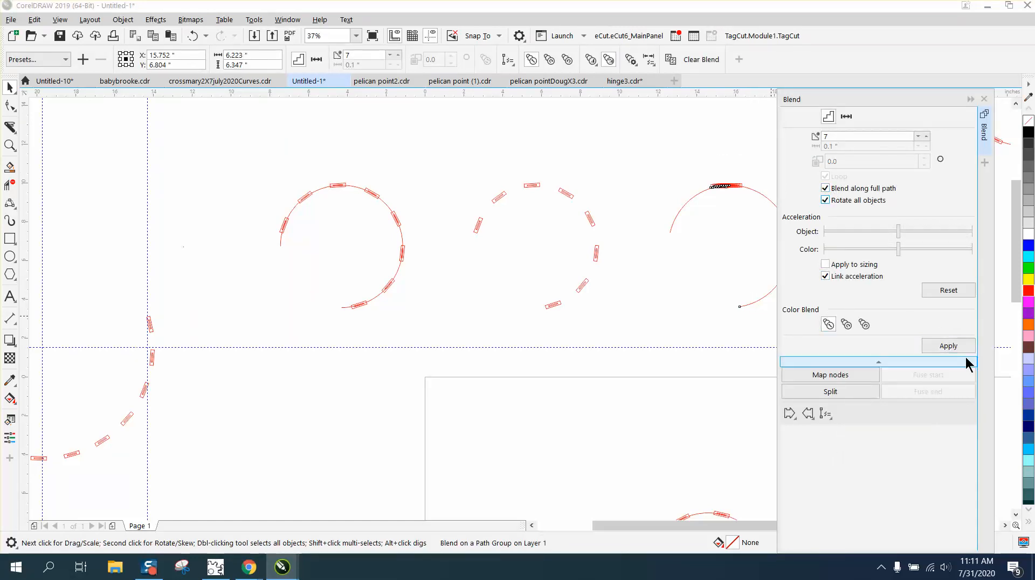
left_click(948, 347)
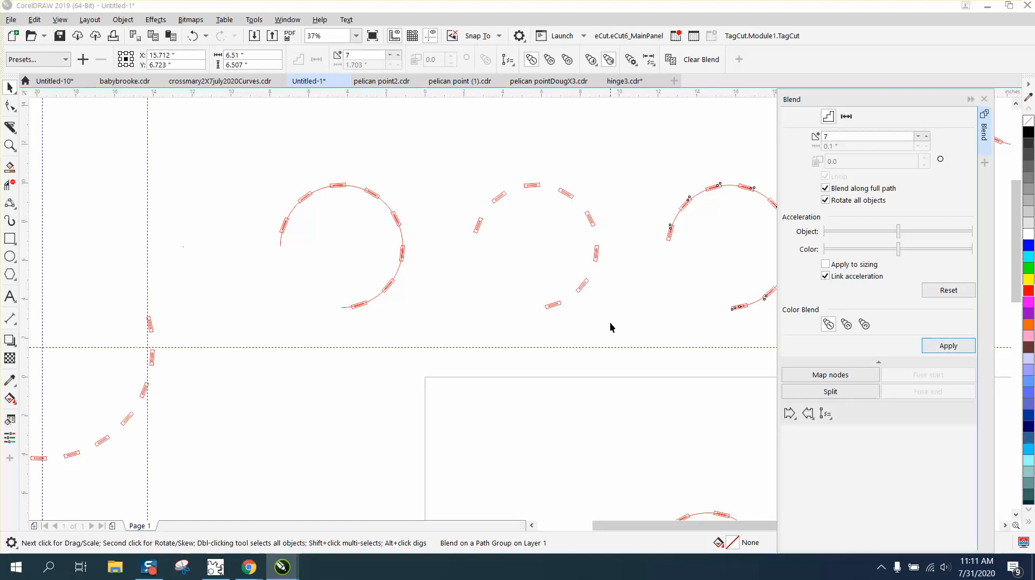
- Move the untrimmed arc 10 inches down, off its ring of slotted rectangles
scroll(609, 322, "down", 2)
left_click(10, 146)
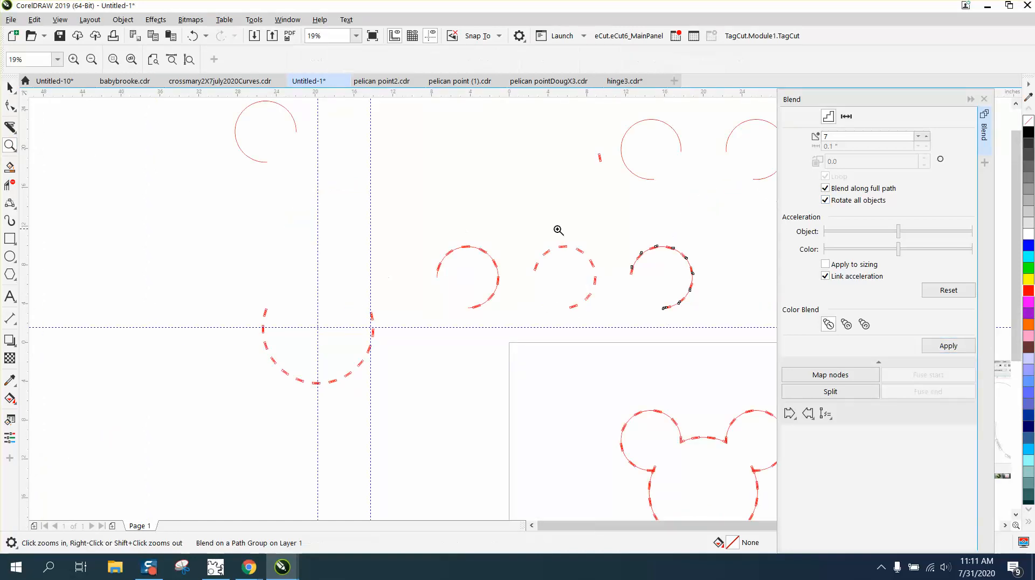
left_click_drag(602, 232, 729, 325)
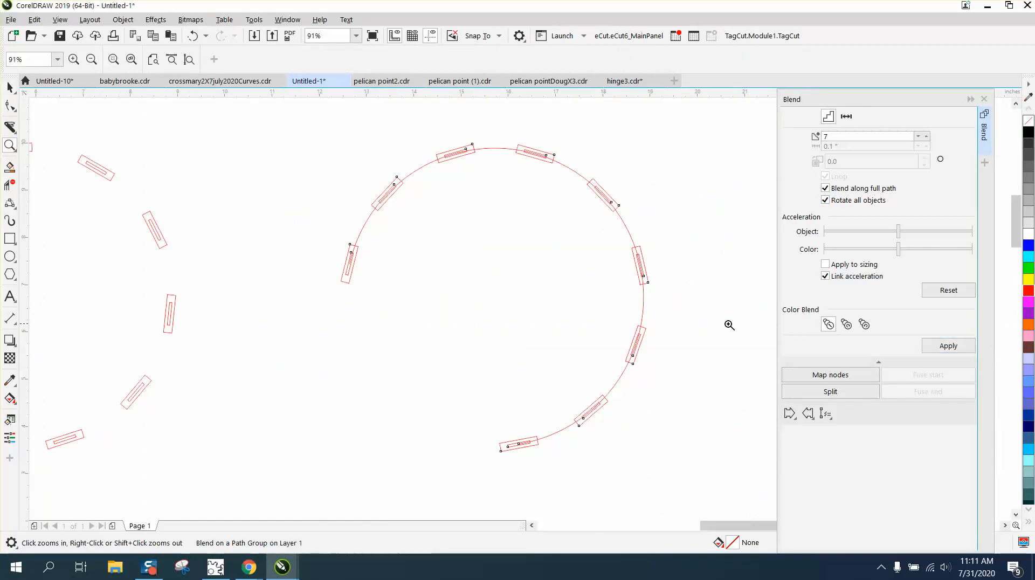
scroll(434, 273, "down", 2)
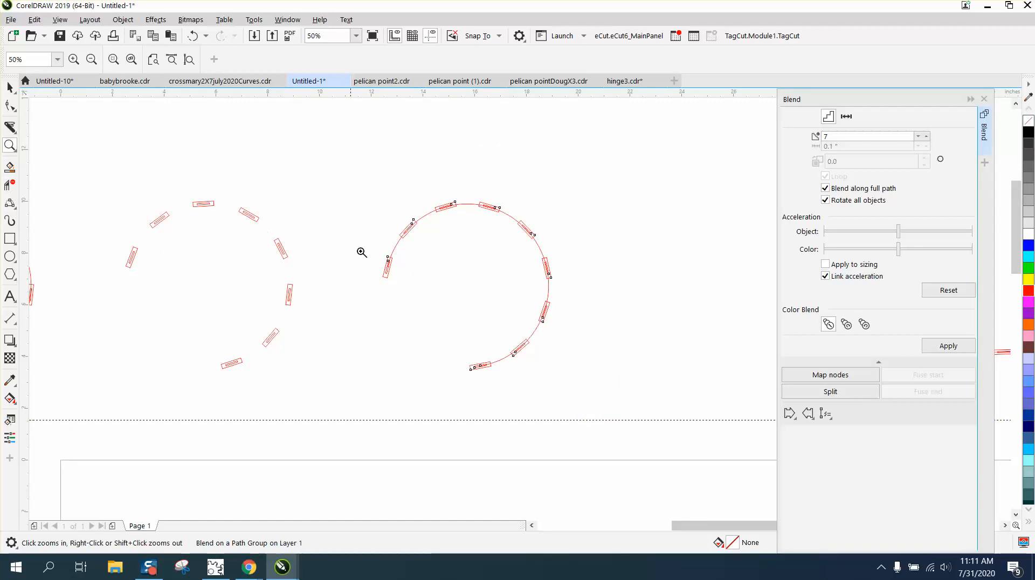
scroll(361, 252, "down", 2)
key("space")
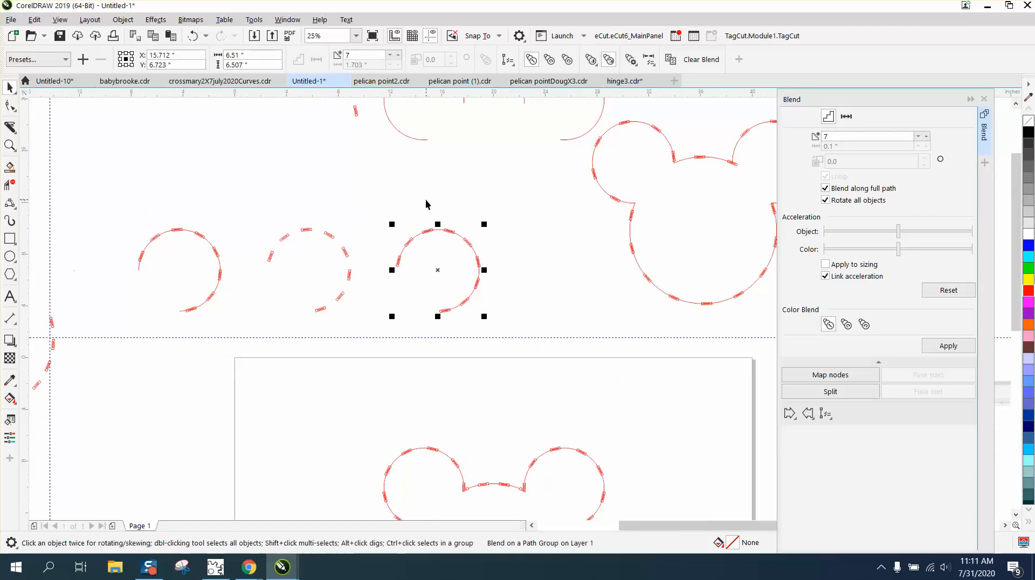
left_click(212, 248)
key("Down")
key("Down")
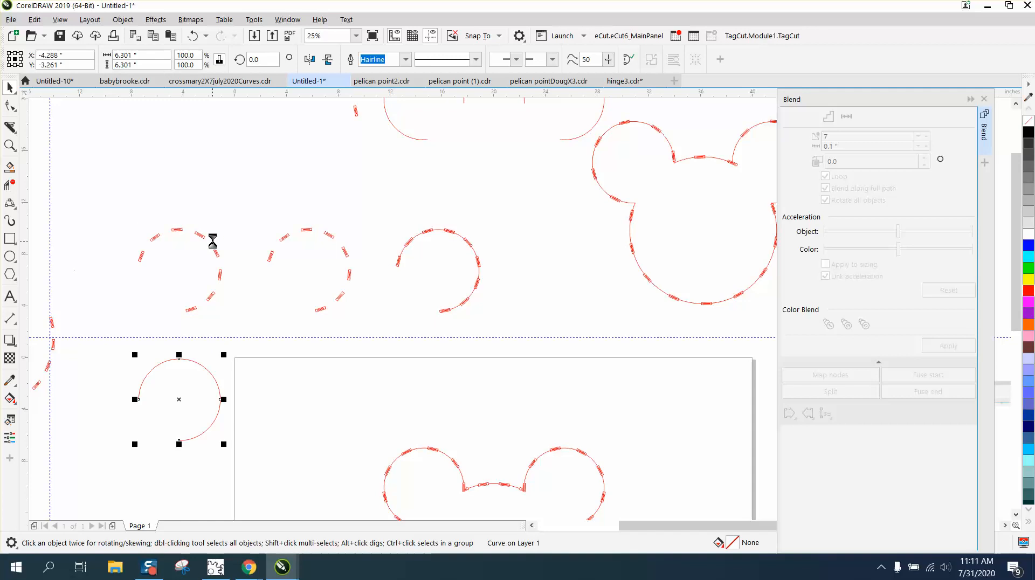
- Break the blend apart and move the trimmed arc 10 inches up, away from its slotted rectangles
left_click(426, 235)
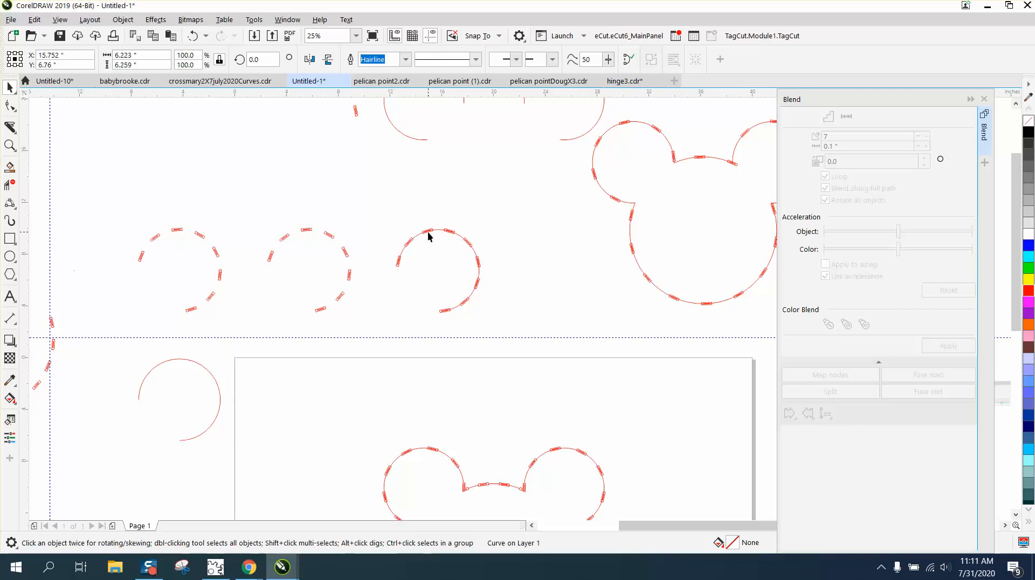
left_click(478, 266)
left_click(123, 20)
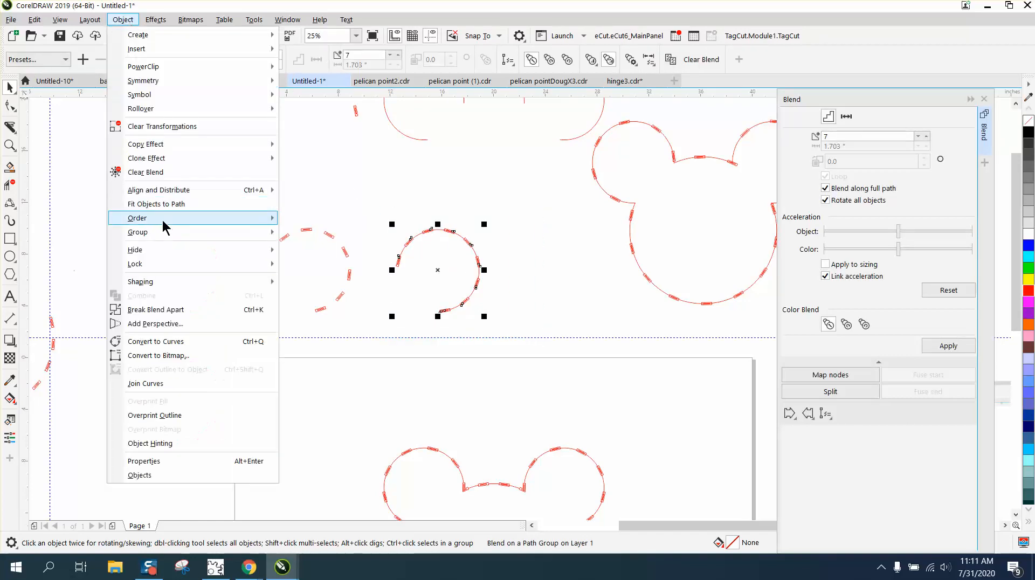
left_click(172, 309)
left_click(418, 235)
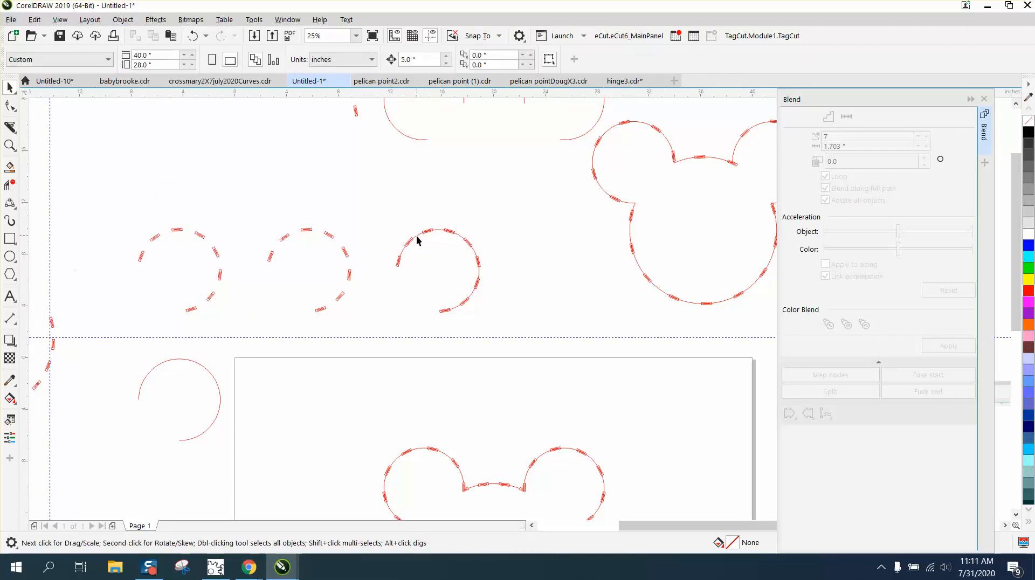
left_click(418, 240)
key("Up")
key("Up")
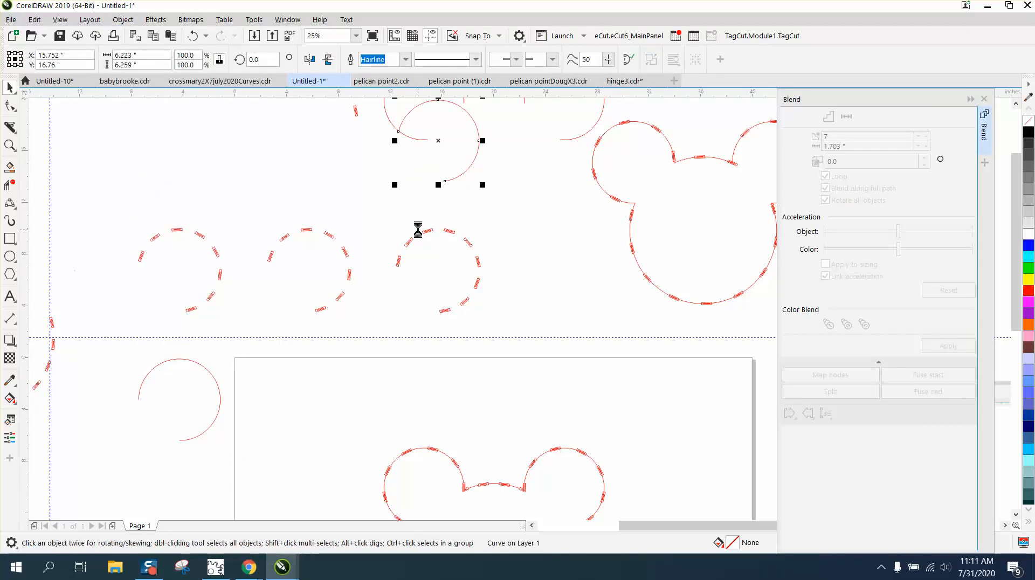
- Group the freed slotted rectangles and move them 10 inches down and 20 inches left onto the untrimmed arc
left_click_drag(381, 222, 516, 337)
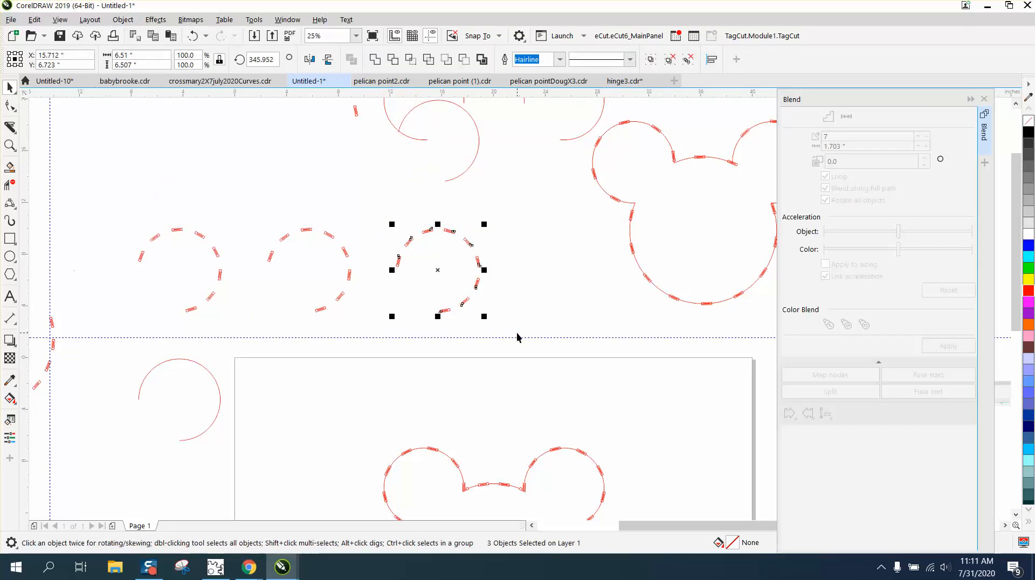
key("ctrl+g")
key("Down")
key("Down")
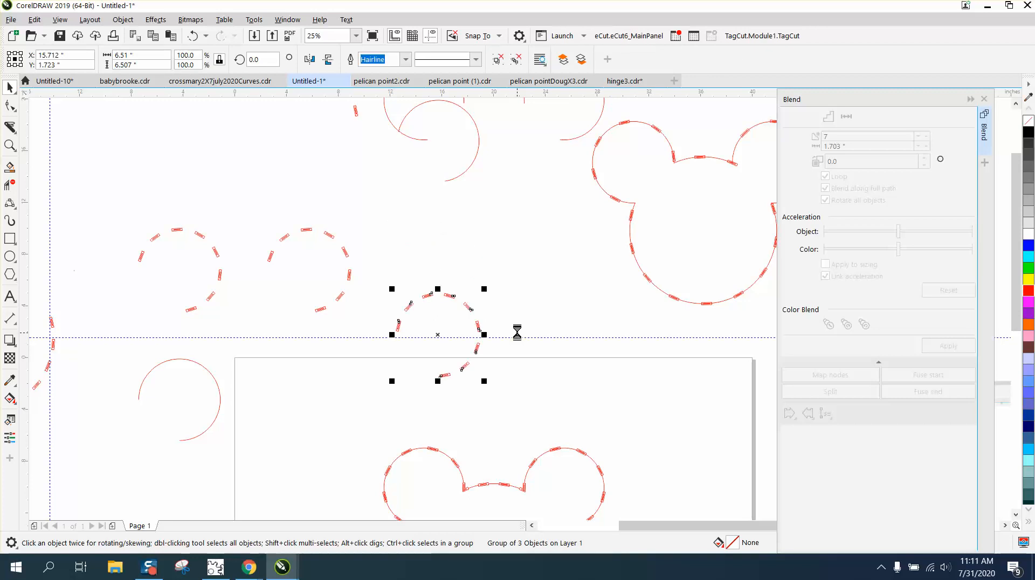
key("Left")
key("Left")
key("Left")
key("Left")
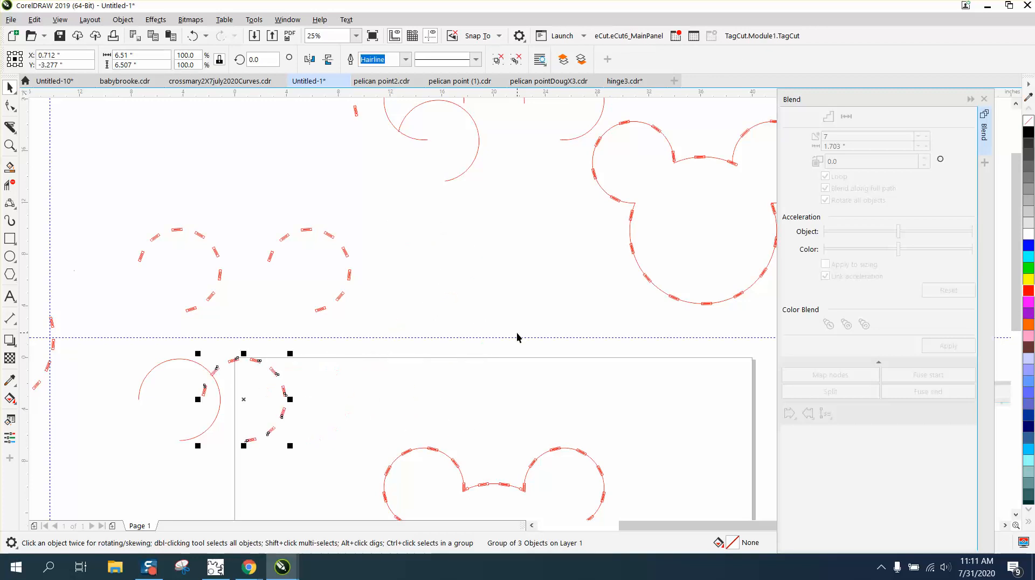
- Examine how the evenly spaced slotted rectangles sit along the untrimmed arc, especially at its open ends
left_click(10, 145)
left_click_drag(101, 337, 340, 488)
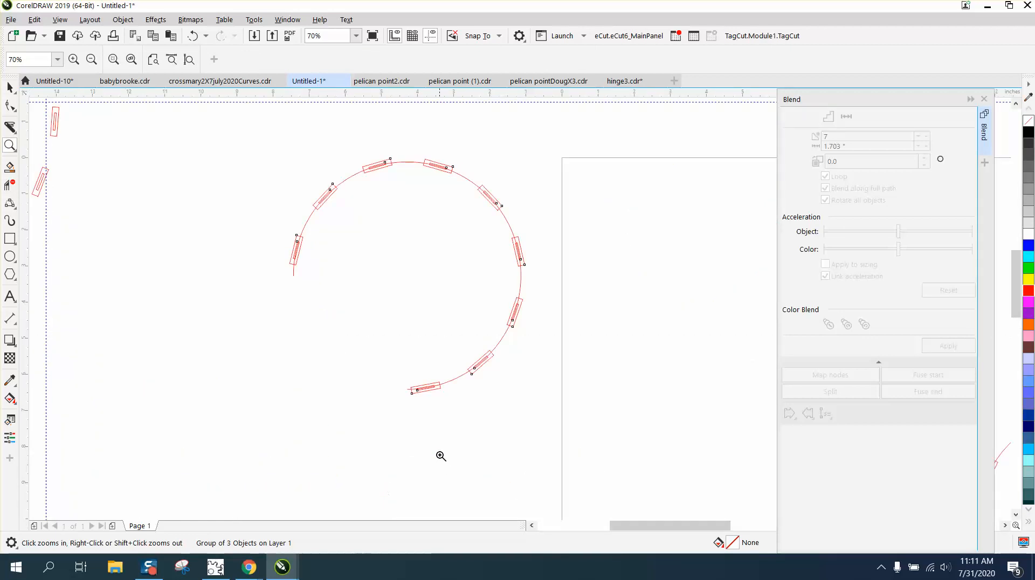
left_click_drag(518, 431, 518, 431)
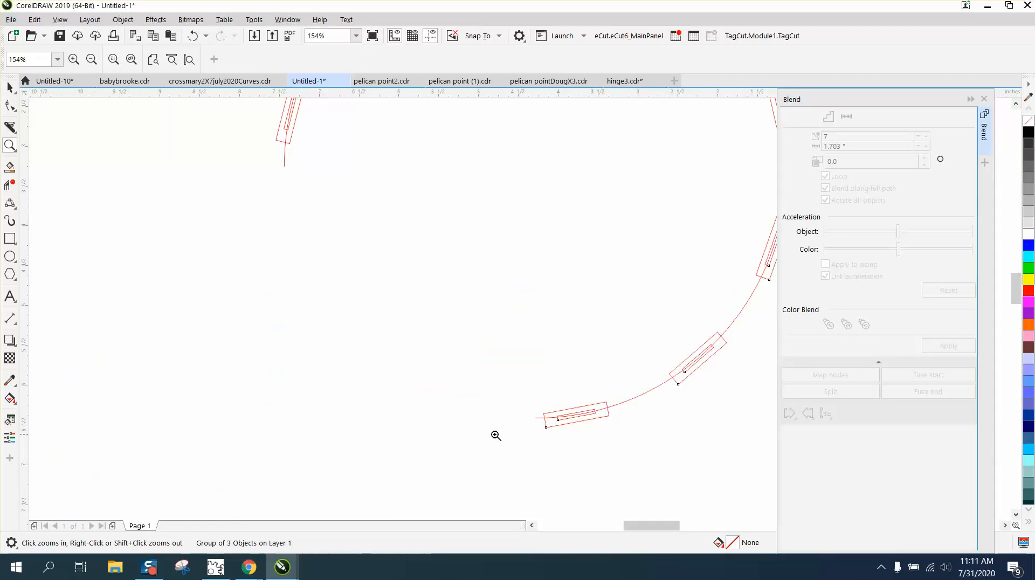
right_click(561, 422)
right_click(507, 418)
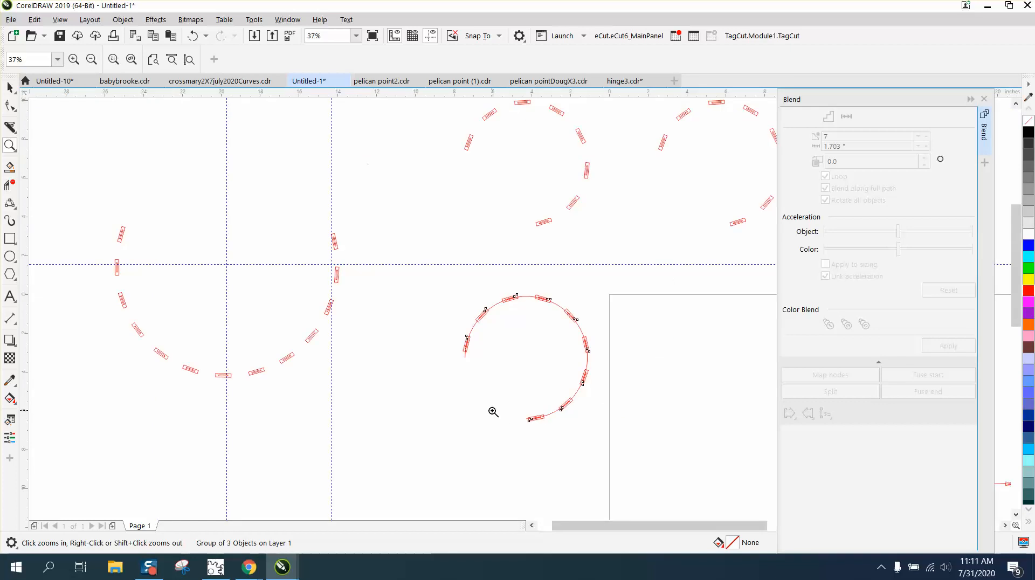
right_click(492, 412)
right_click(534, 412)
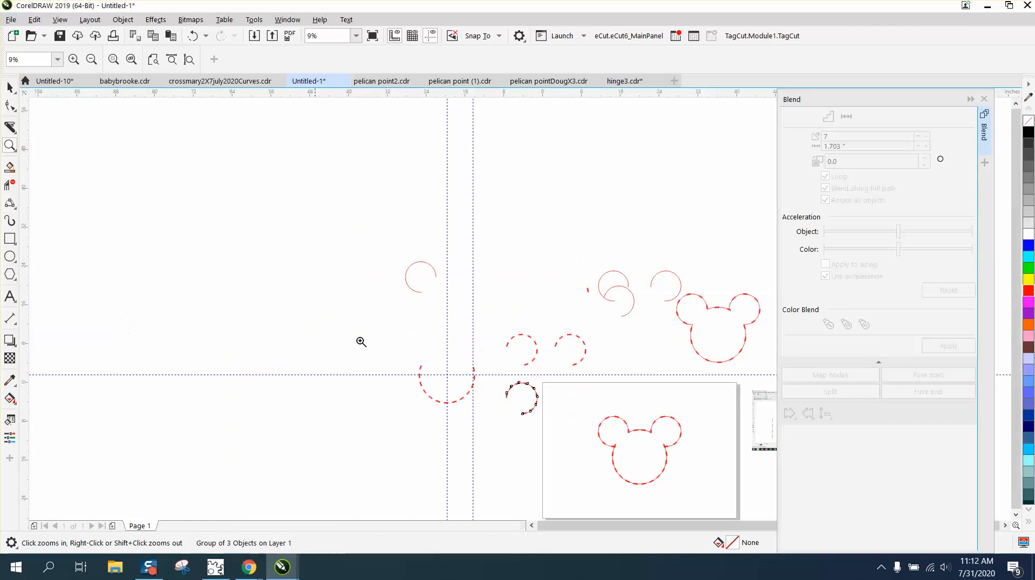
- Compare how the slotted rectangles meet at the ear corners of the two mouse-head outlines
left_click_drag(649, 410, 718, 473)
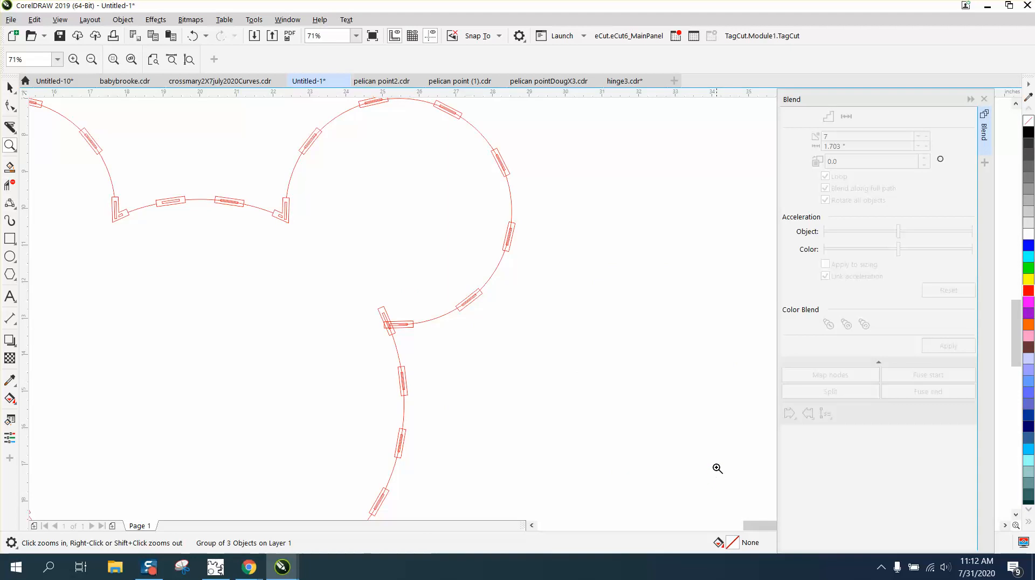
right_click(718, 468)
right_click(701, 456)
right_click(641, 345)
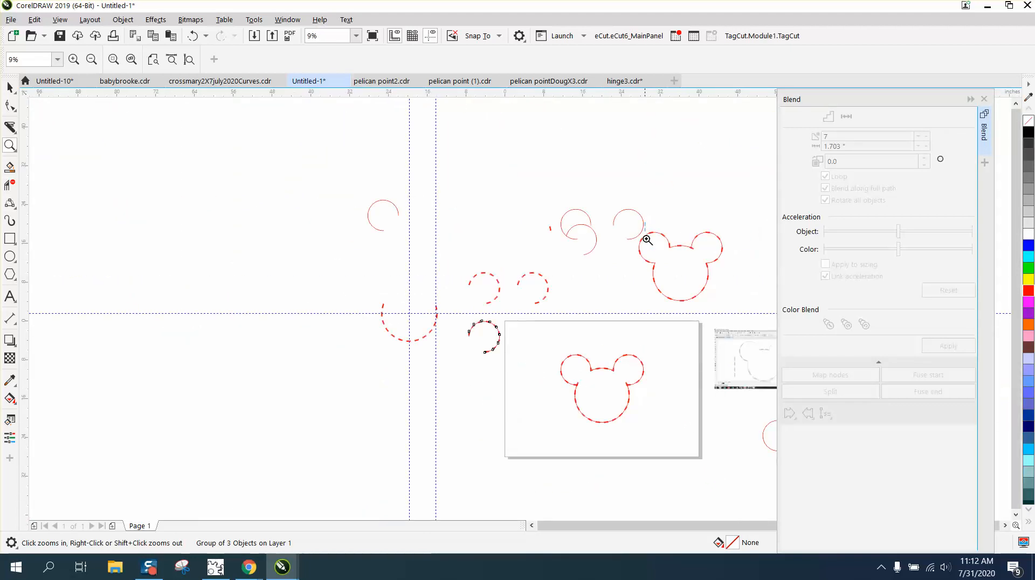
left_click_drag(647, 239, 738, 307)
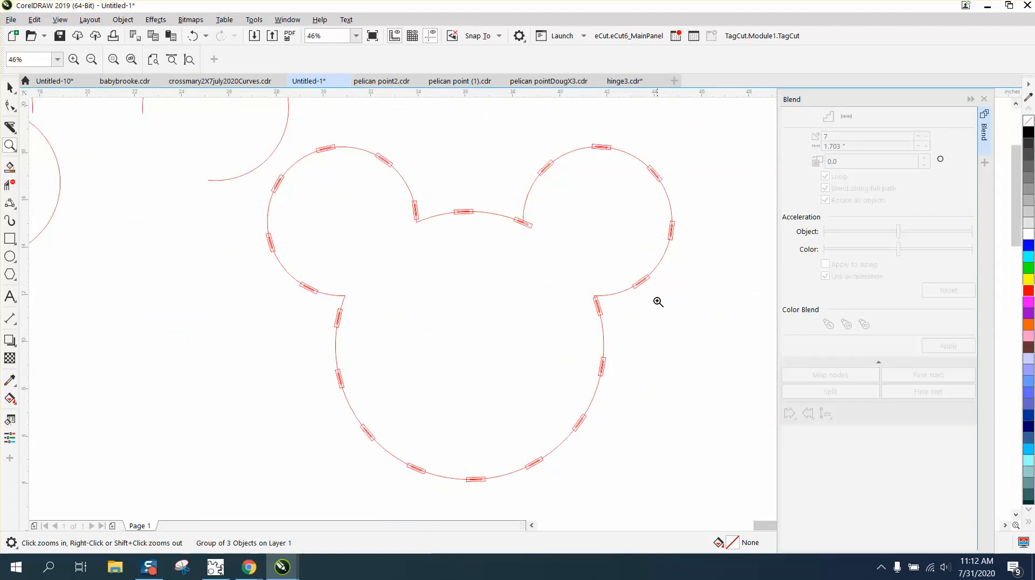
right_click(528, 242)
right_click(530, 243)
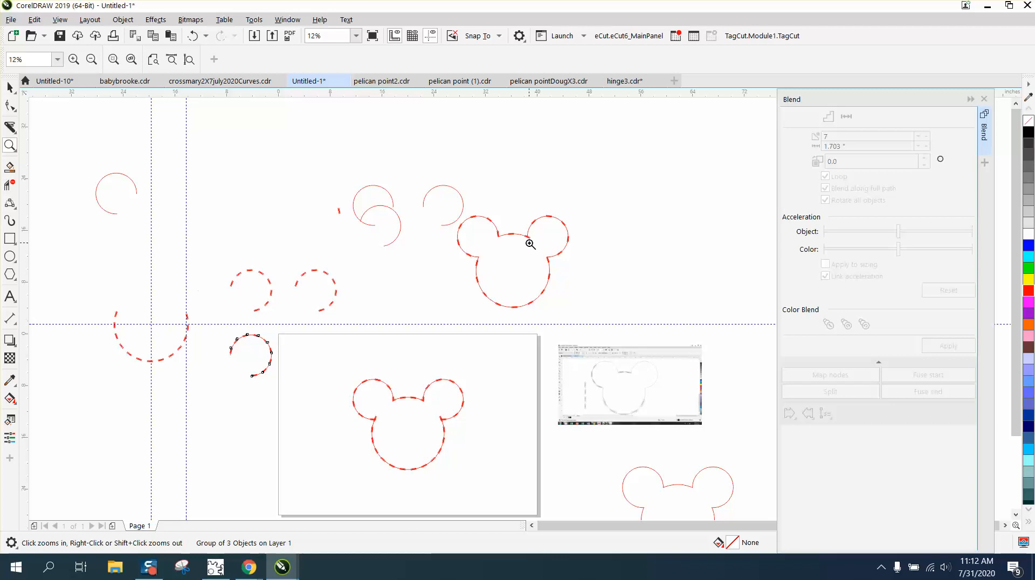
- Undo the moves and grouping of the slotted rectangles and the break-apart, back to the intact blend on the trimmed arc
left_click_drag(275, 368, 293, 397)
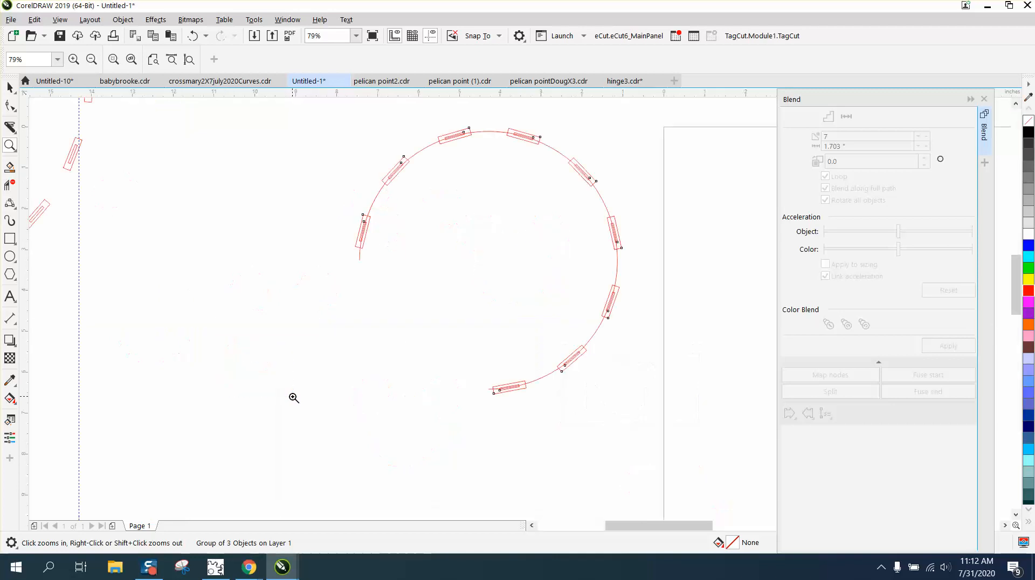
scroll(415, 240, "down", 1)
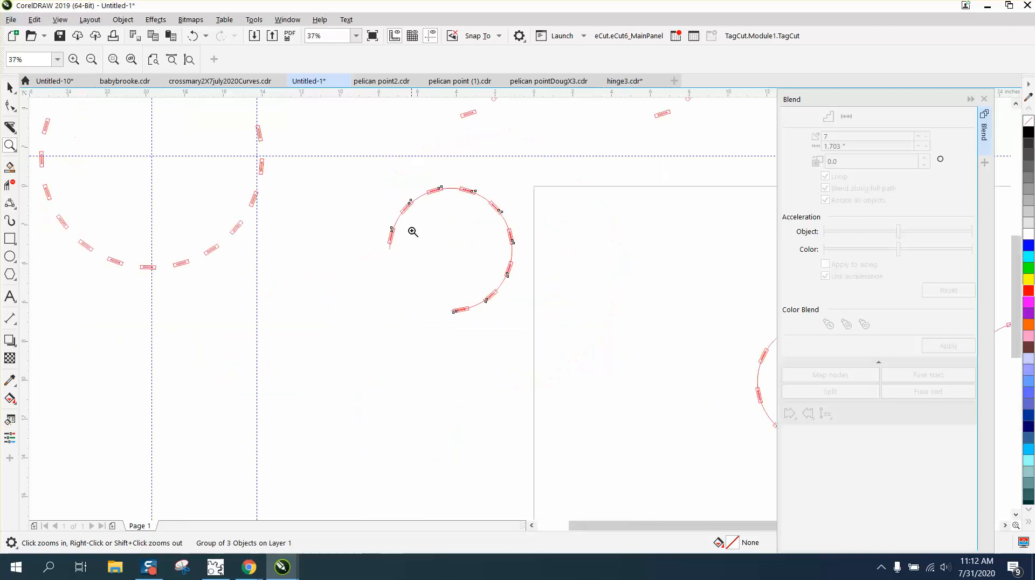
scroll(173, 124, "down", 1)
left_click(193, 36)
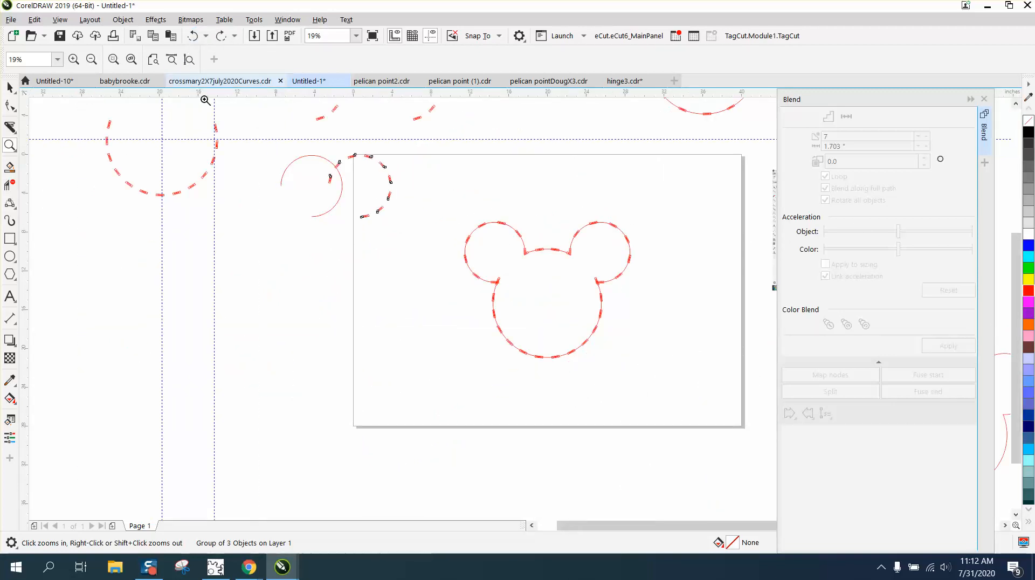
scroll(207, 102, "down", 1)
left_click(192, 36)
left_click(193, 36)
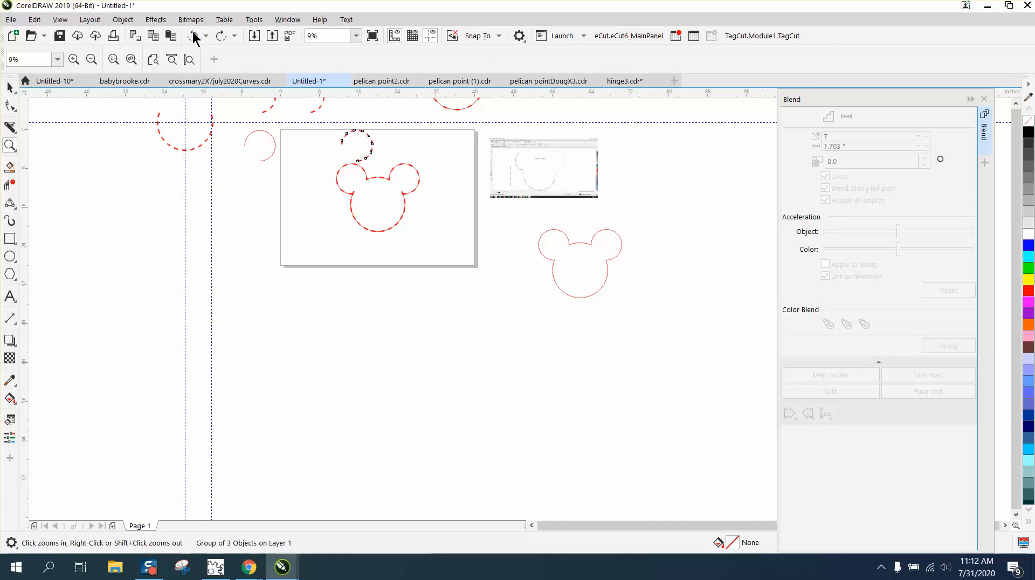
left_click(192, 36)
left_click(193, 35)
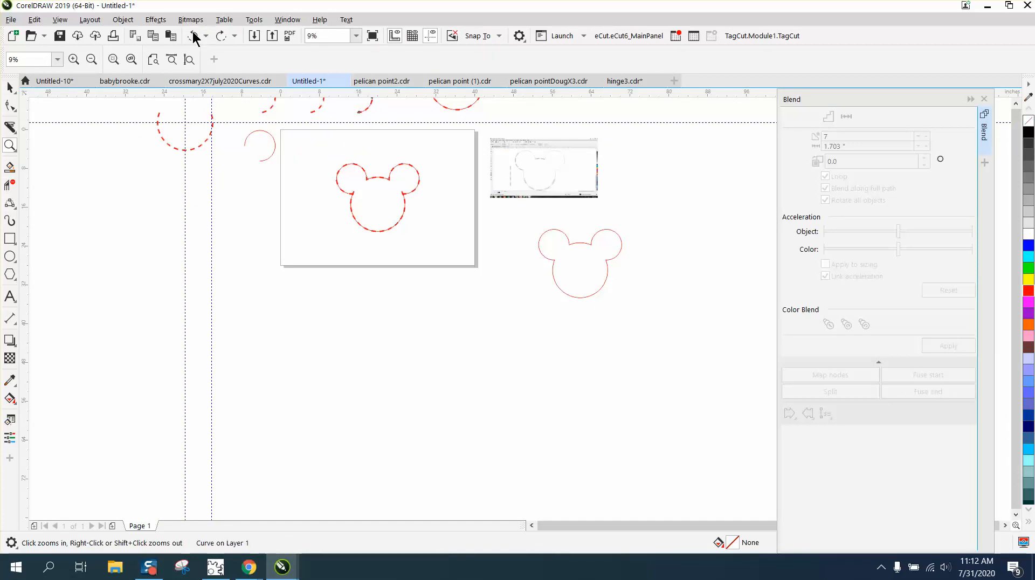
left_click(192, 36)
scroll(423, 203, "down", 1)
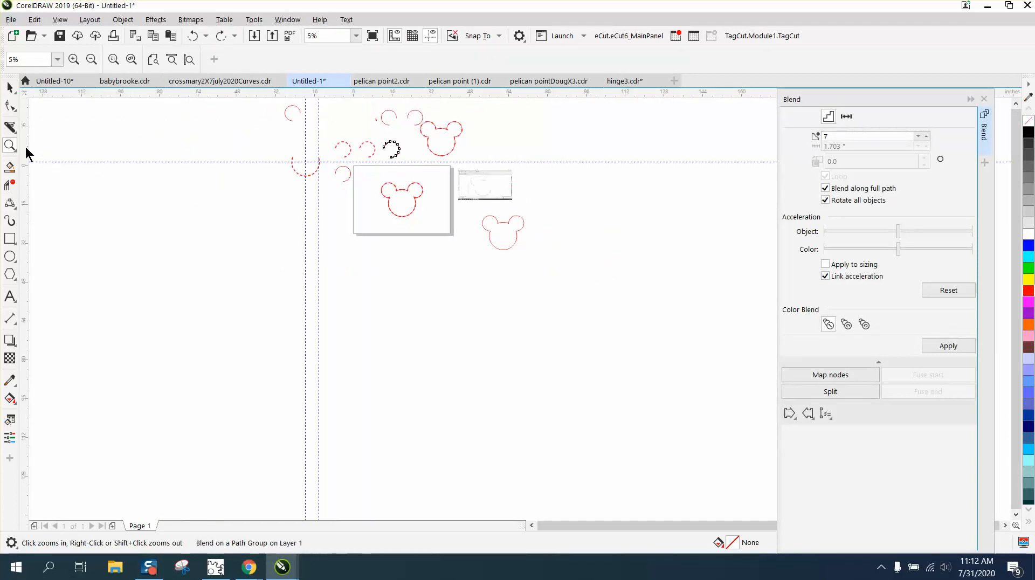
- Undo the full-path spacing, the path attachment and the seven-step blend, back to the two separate slotted rectangles above the trimmed arc
left_click_drag(371, 139, 426, 172)
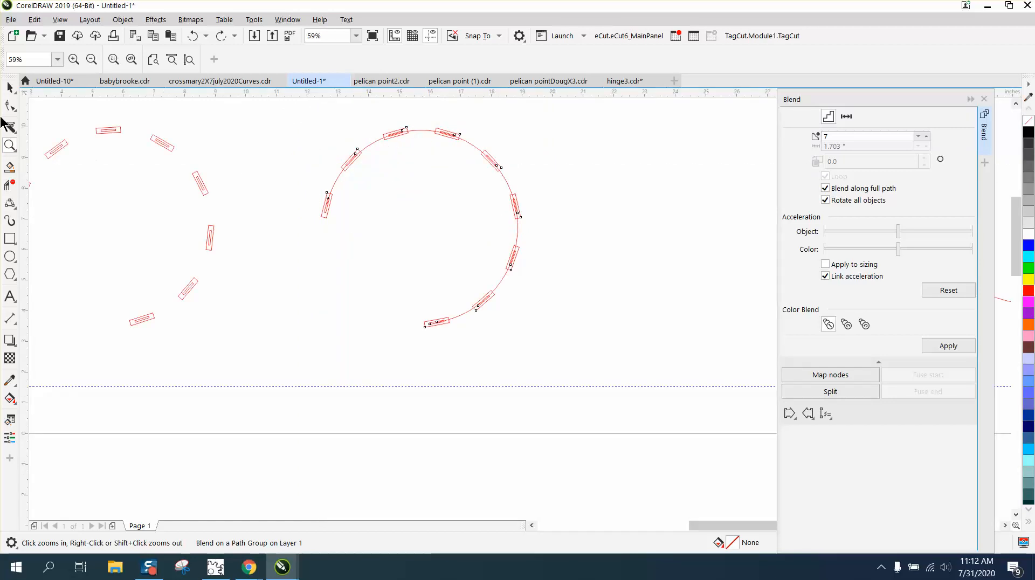
left_click(195, 37)
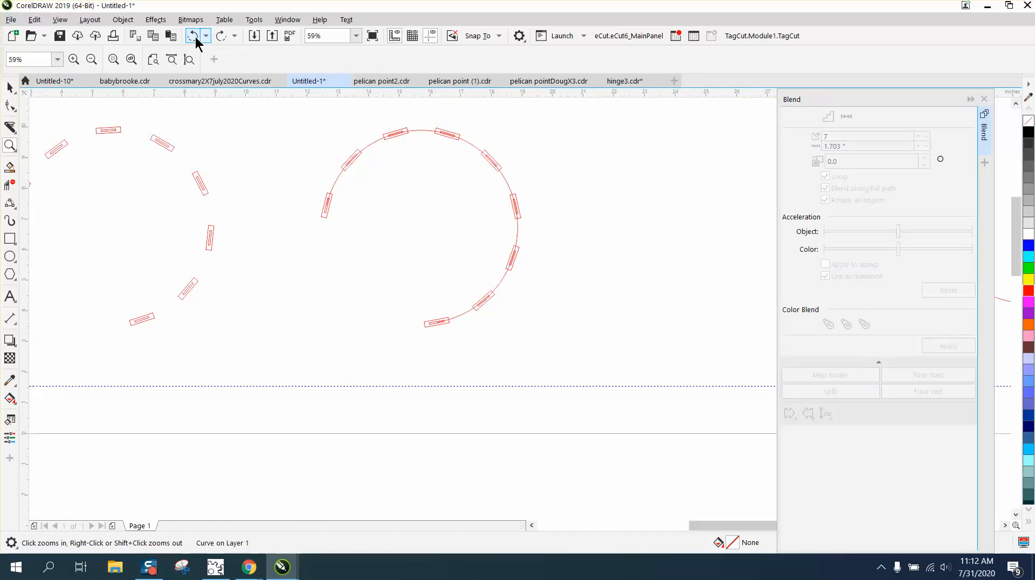
left_click(195, 36)
left_click(195, 36)
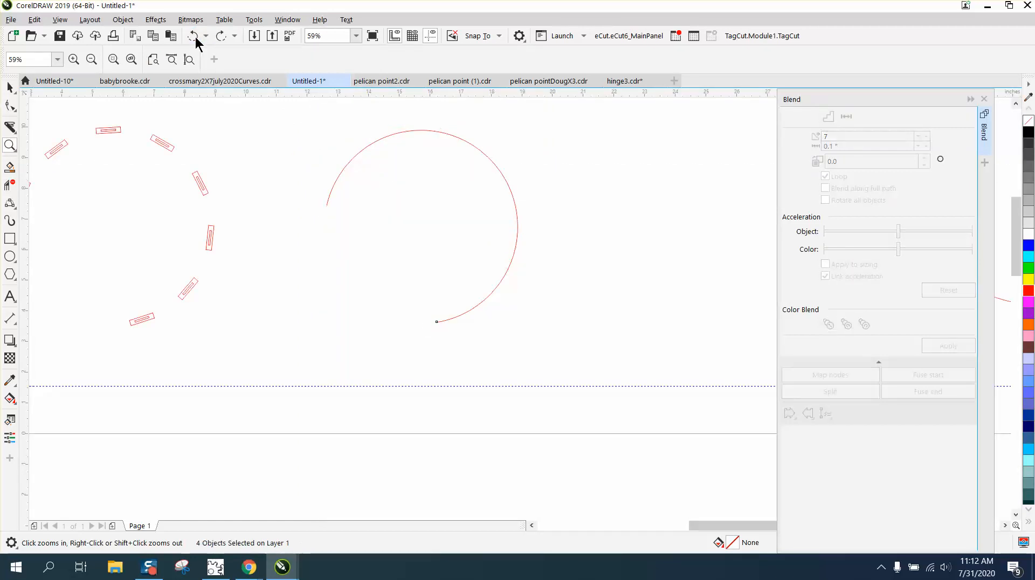
right_click(603, 243)
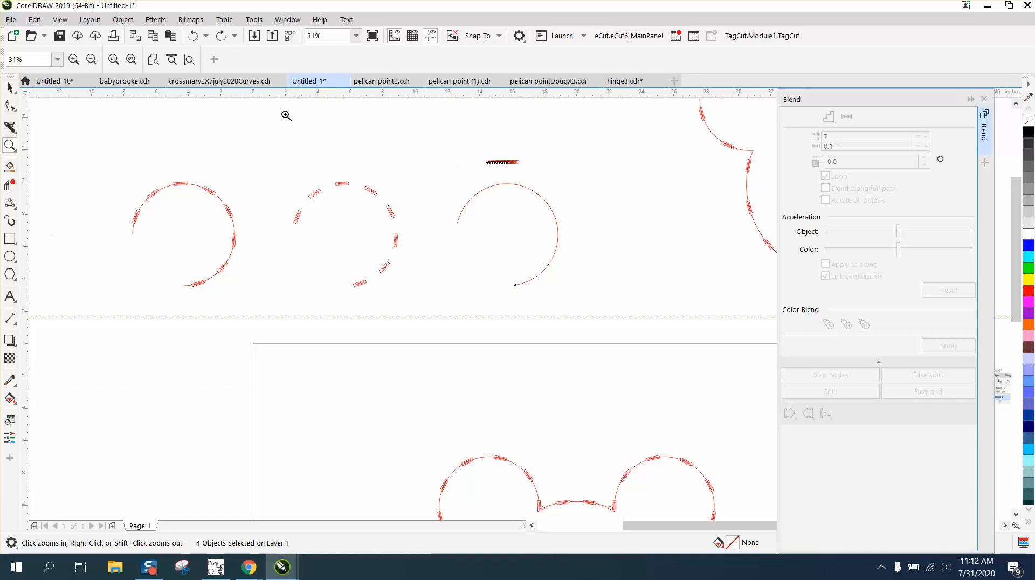
left_click(197, 37)
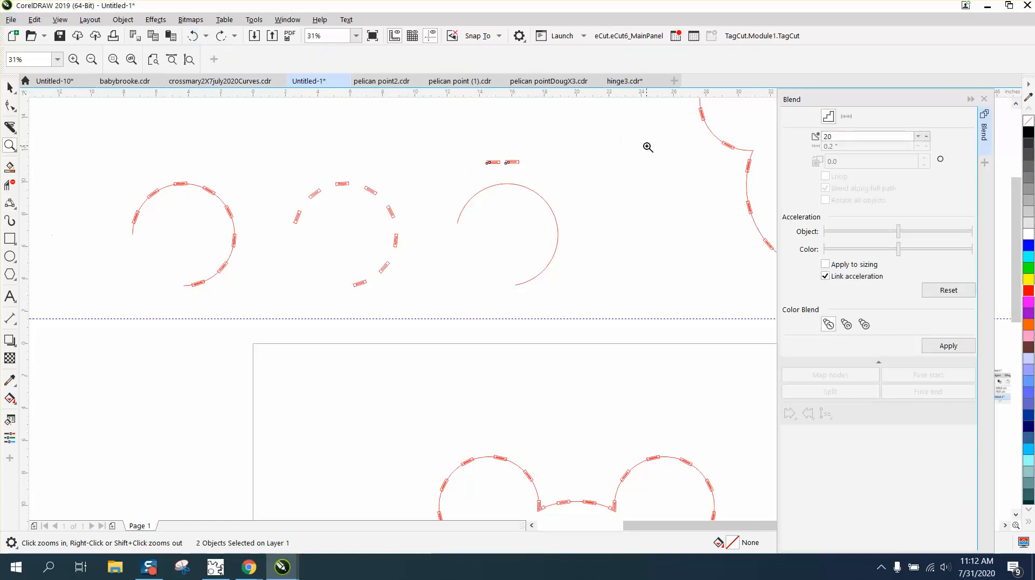
- Blend the two slotted rectangles above the trimmed arc with 8 steps
left_click(10, 87)
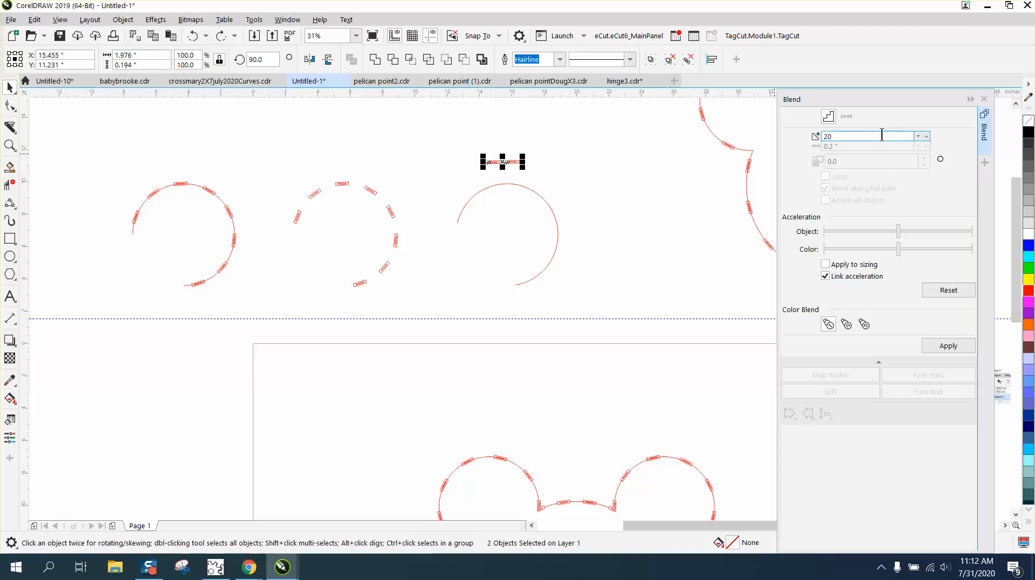
left_click_drag(889, 137, 799, 139)
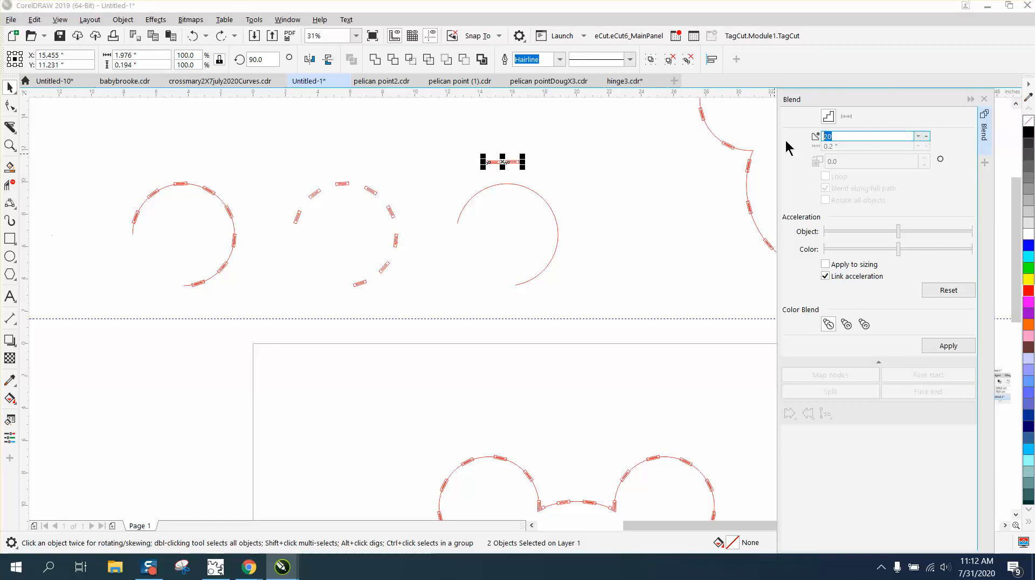
type("8")
left_click(948, 345)
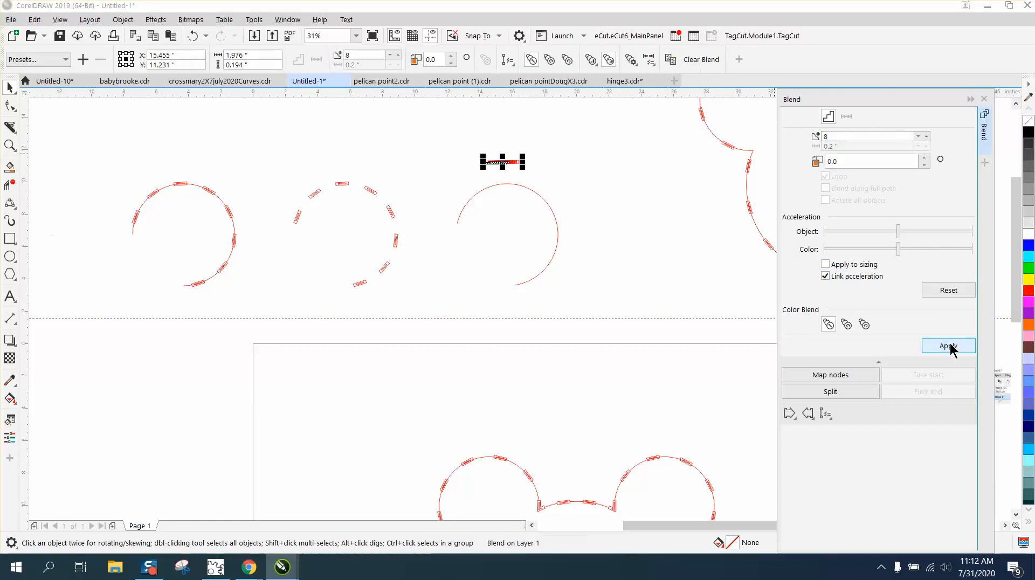
- Attach the blend to the trimmed arc as its new path, blending along the full path and rotating all objects
left_click(827, 414)
left_click(841, 430)
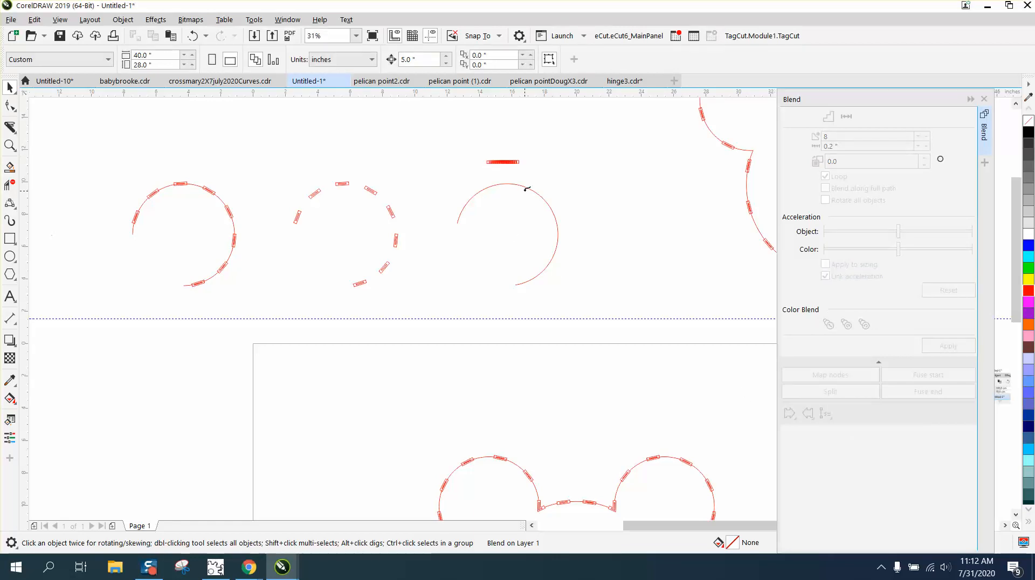
left_click(531, 187)
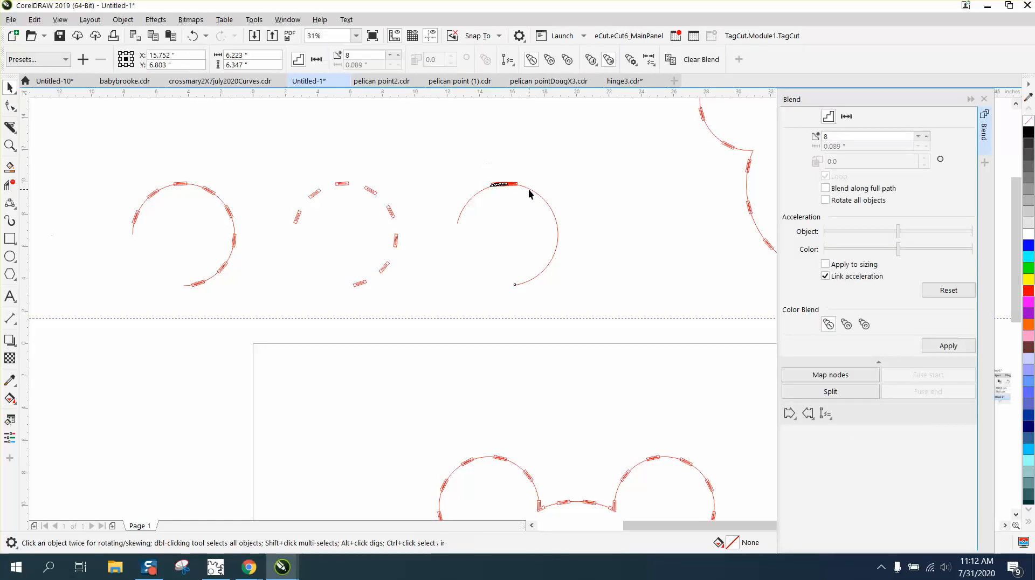
left_click(829, 191)
left_click(825, 200)
left_click(946, 349)
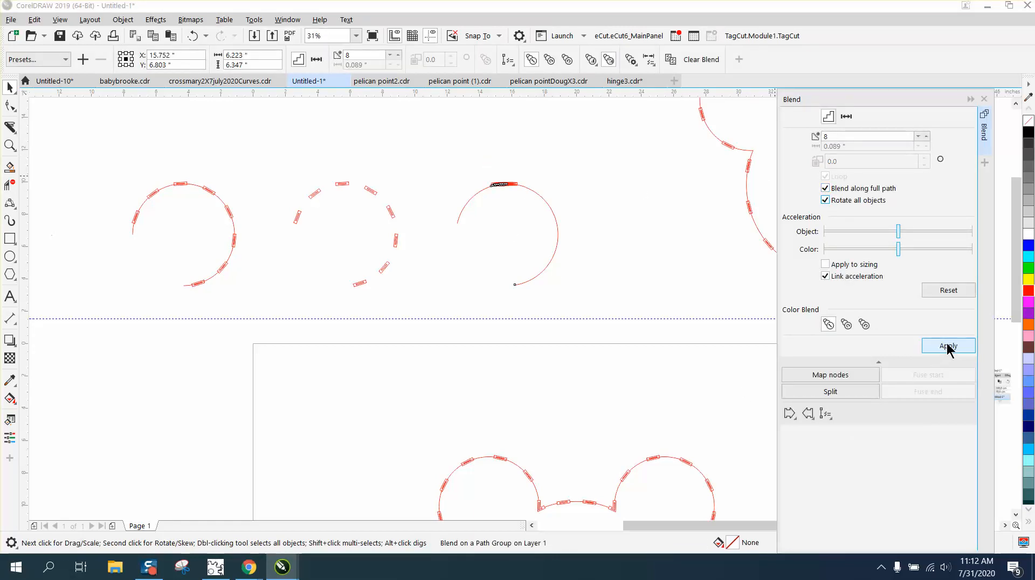
- Examine the spacing of the slotted rectangles along the trimmed arc and around the mouse-head outline on the page
left_click(13, 149)
left_click(76, 150)
left_click_drag(412, 171, 557, 328)
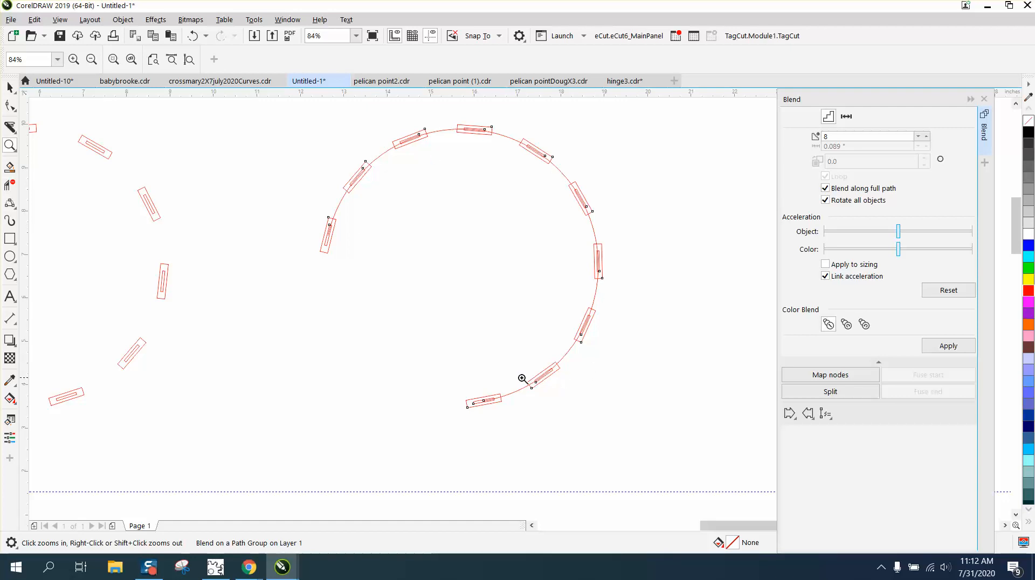
scroll(509, 337, "down", 2)
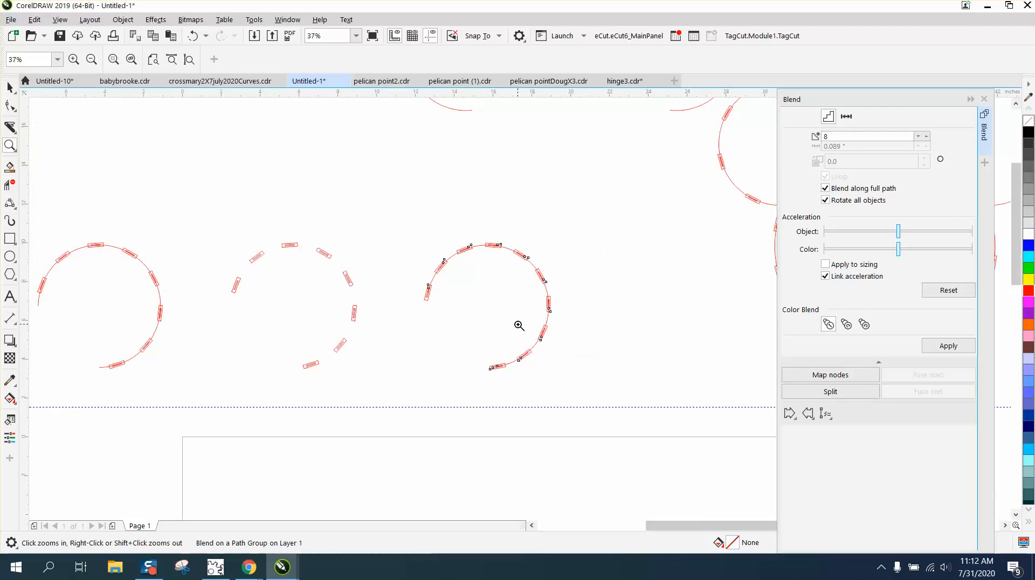
scroll(502, 316, "down", 2)
scroll(464, 341, "down", 2)
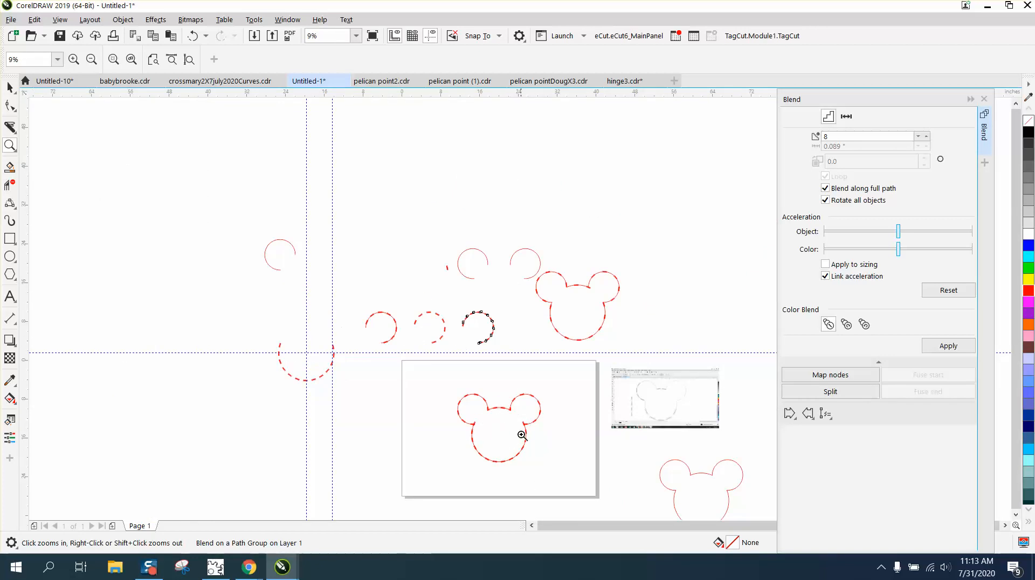
scroll(455, 399, "down", 2)
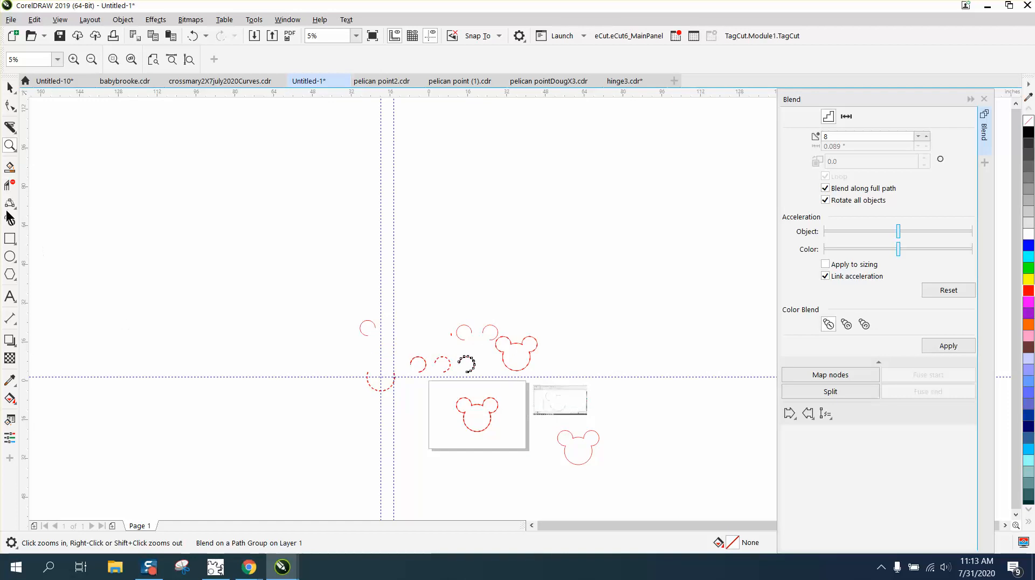
left_click_drag(434, 379, 554, 455)
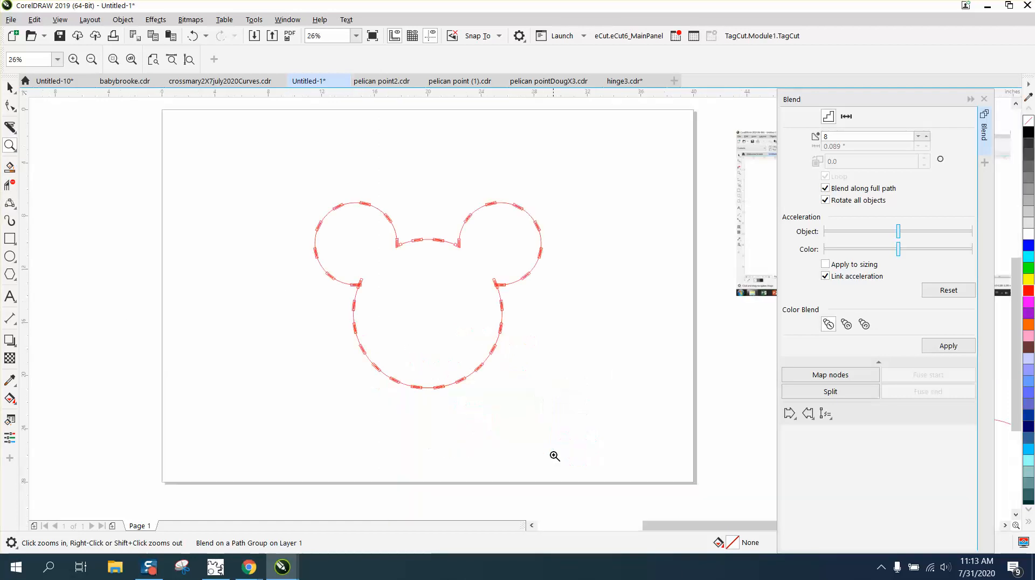